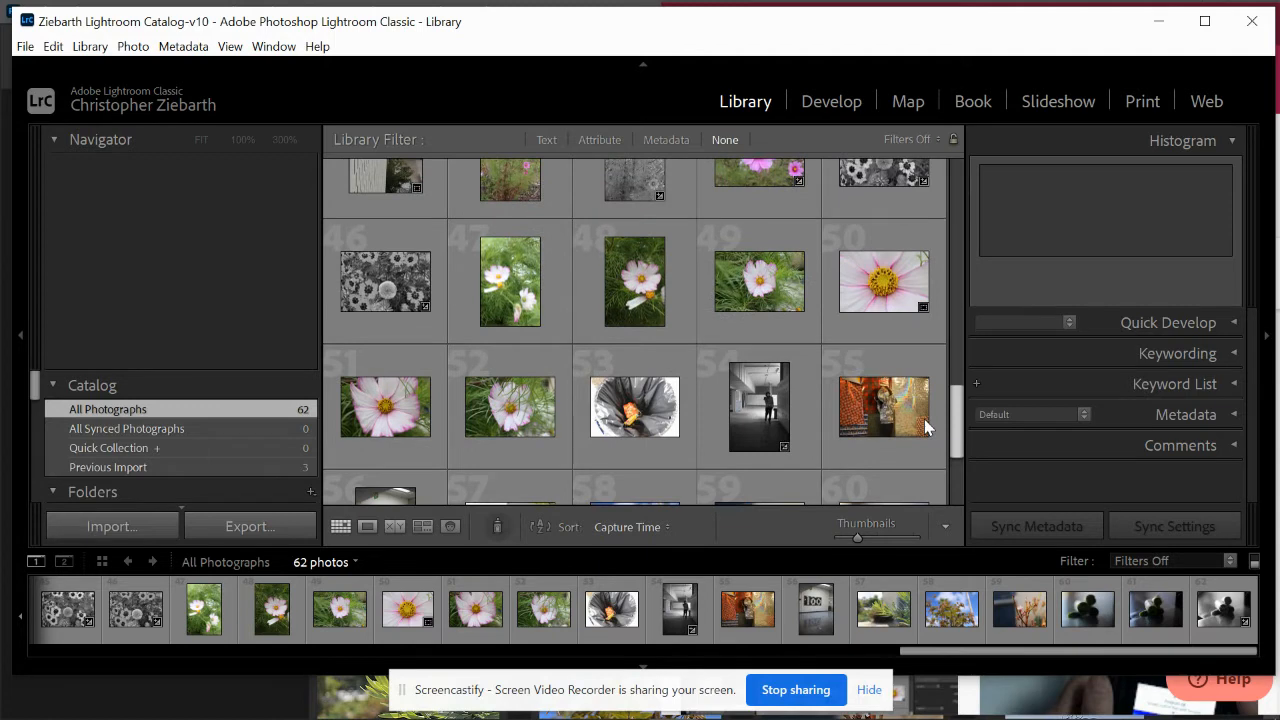
- Find the green succulent photo IMG_0004.JPG among the last library photos and open it in the Develop module
scroll(924, 419, "down", 3)
scroll(918, 460, "down", 1)
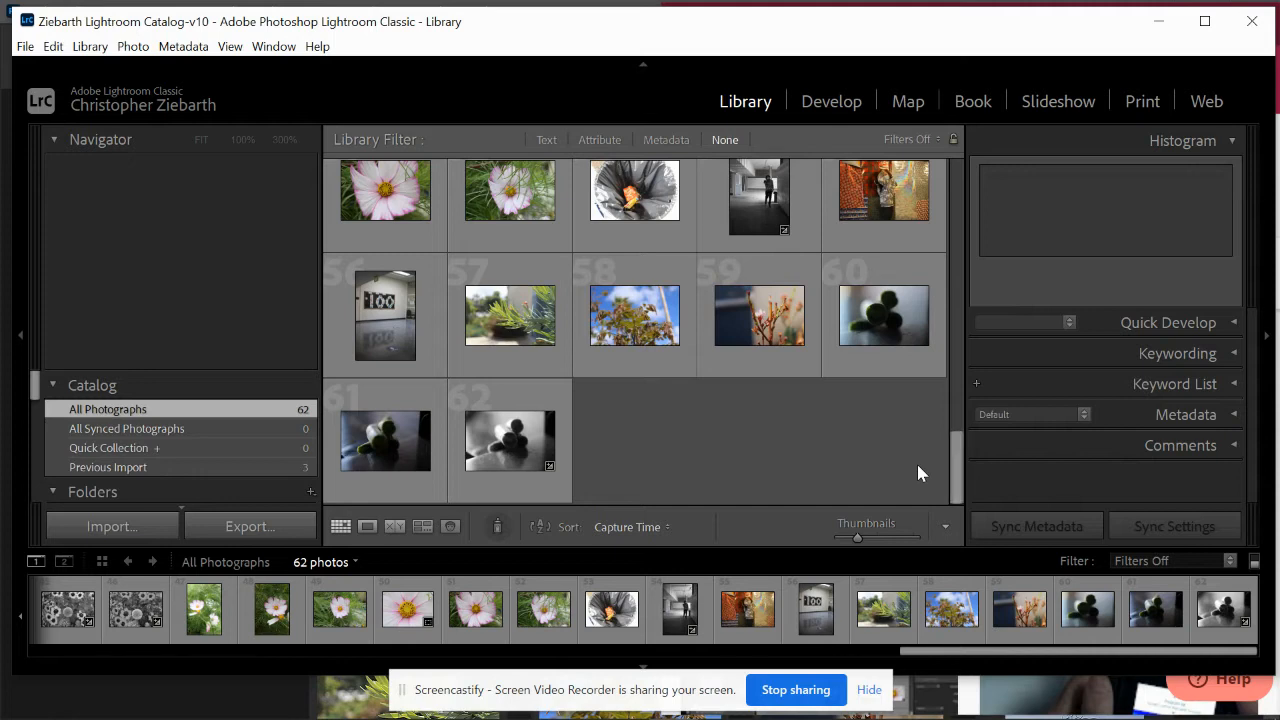
left_click(555, 330)
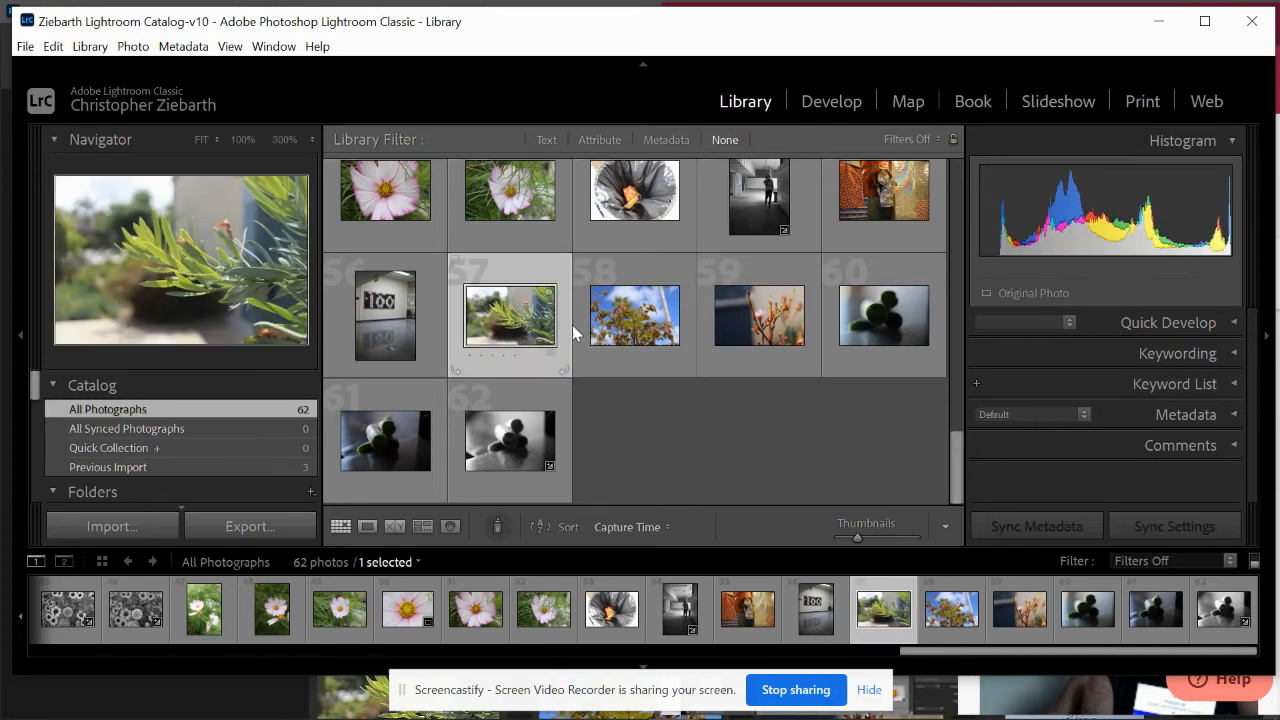
left_click(641, 333)
left_click(726, 329)
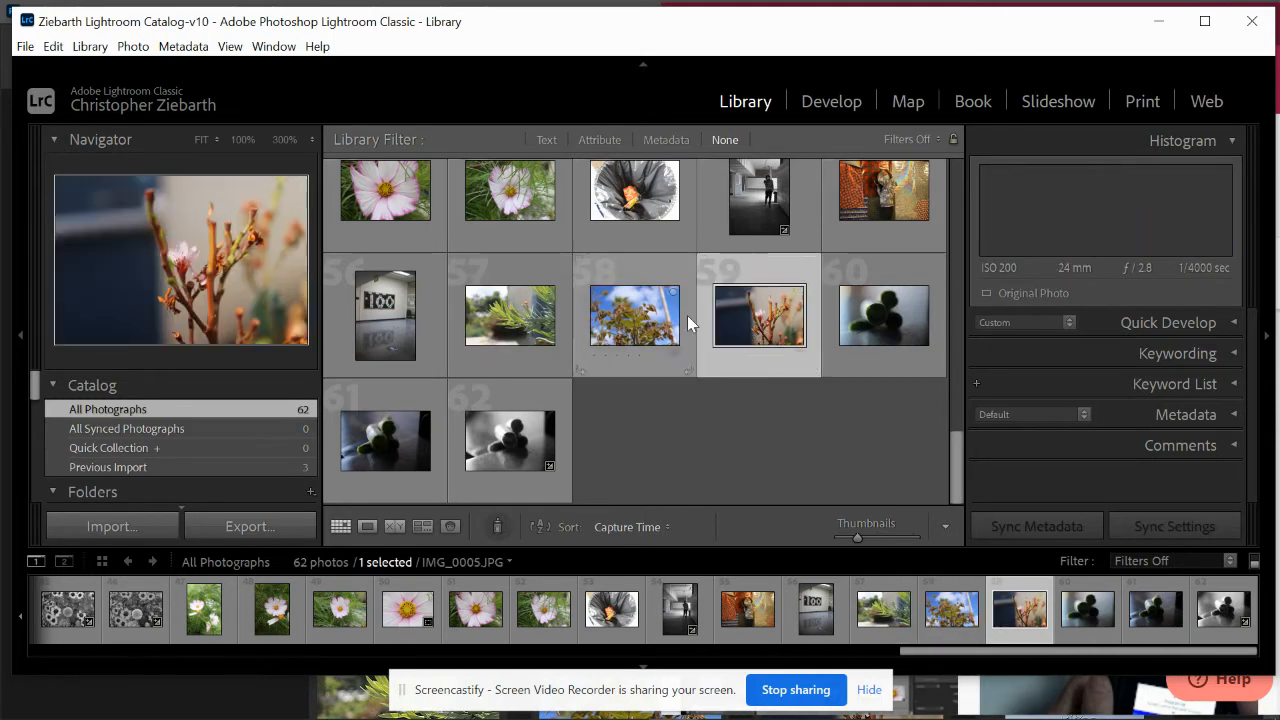
left_click(659, 327)
left_click(540, 333)
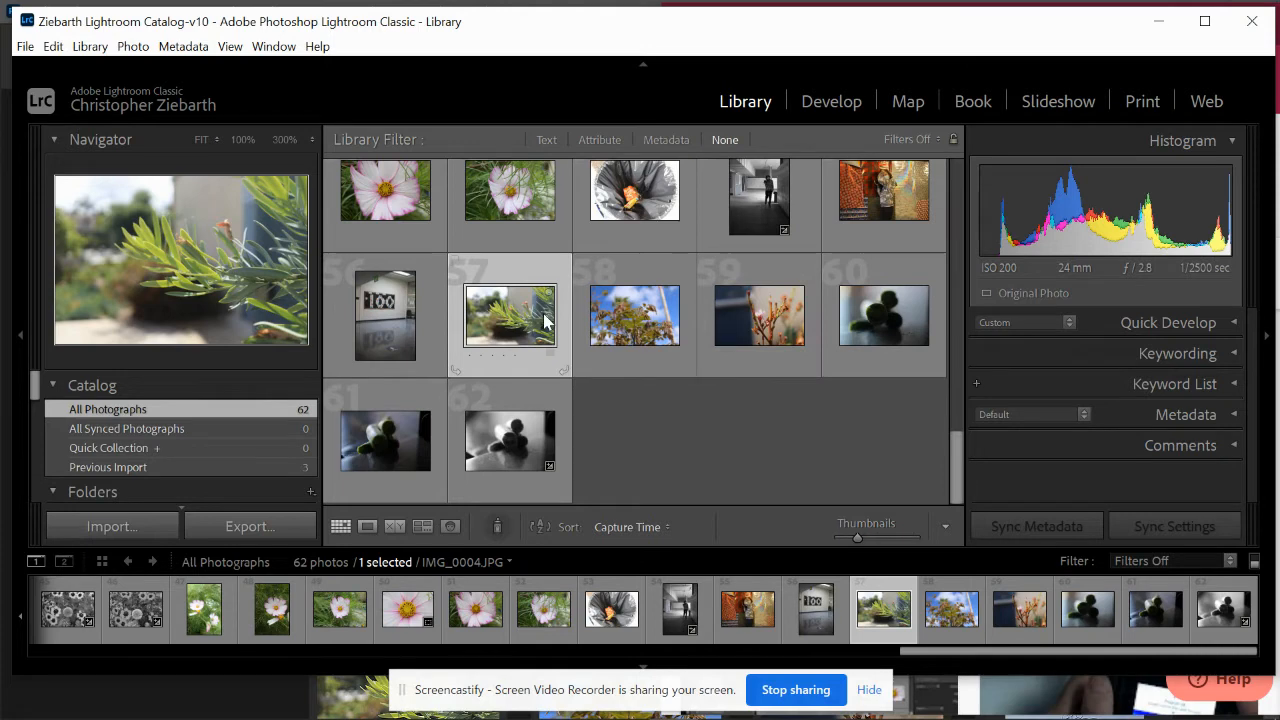
left_click(828, 103)
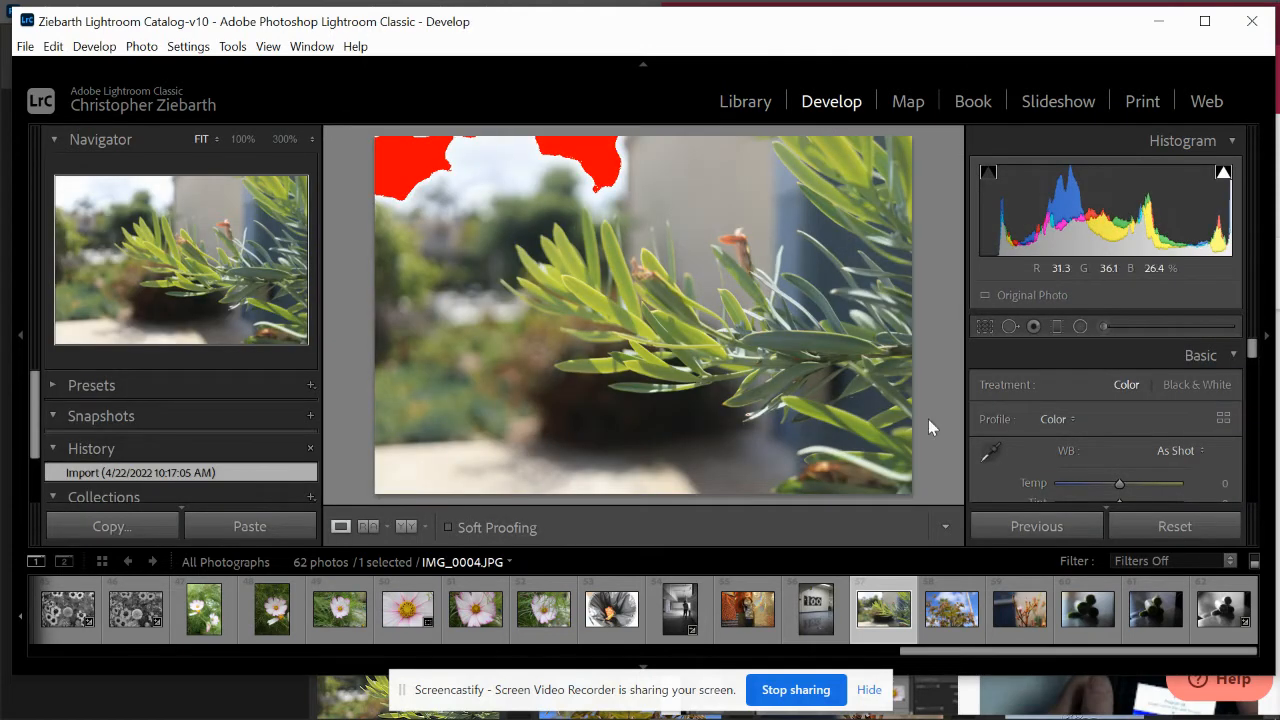
- Review the Basic adjustments, try the Black & White treatment on the photo, and return it to Color
scroll(1106, 432, "down", 4)
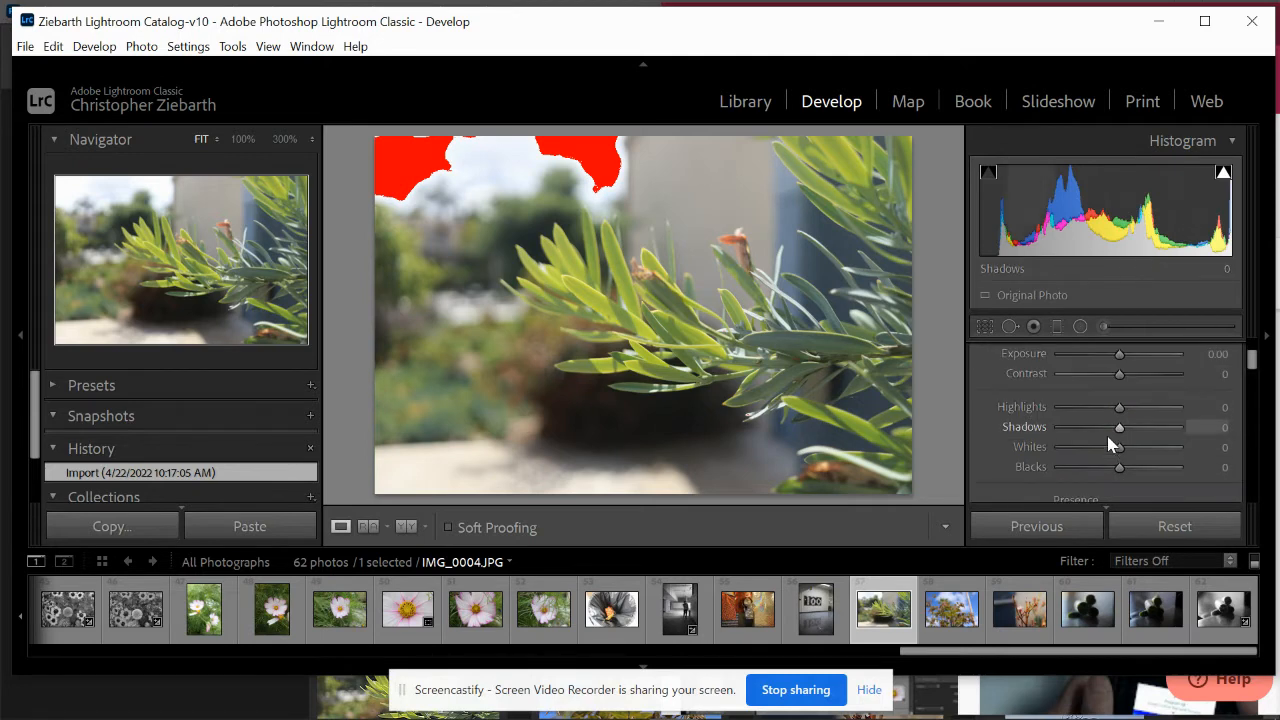
scroll(1108, 440, "up", 3)
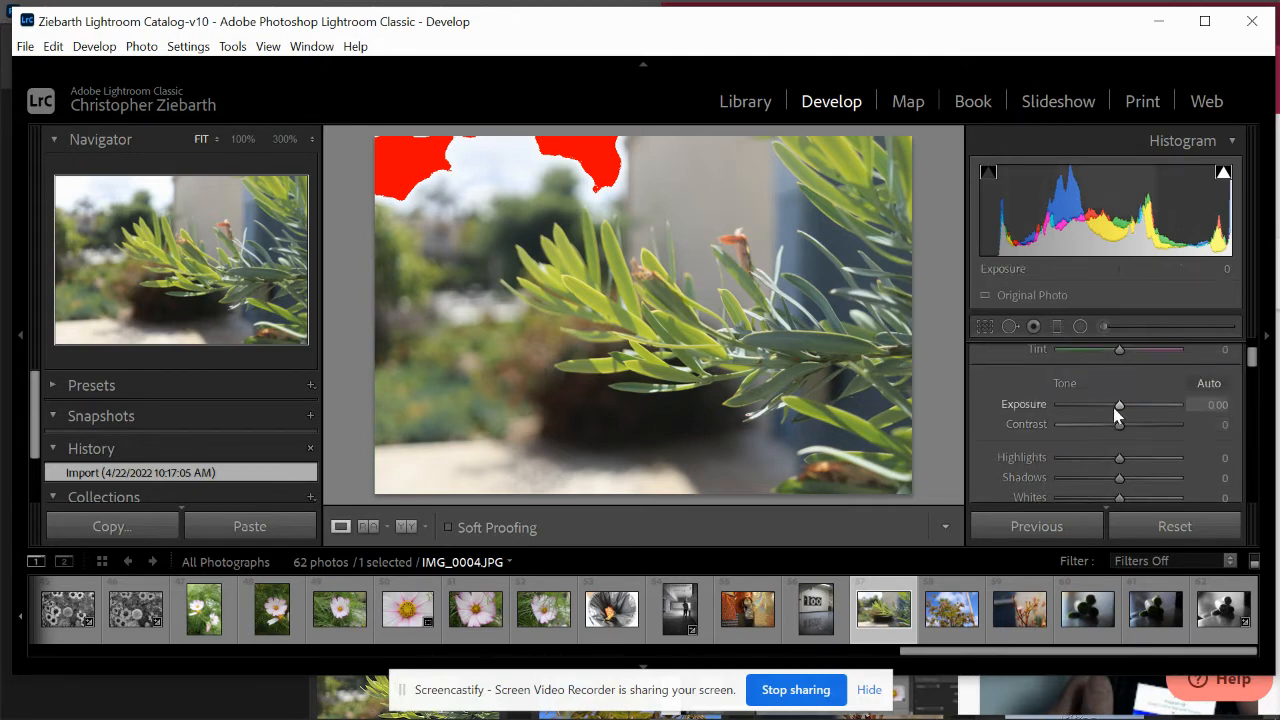
scroll(1113, 407, "down", 5)
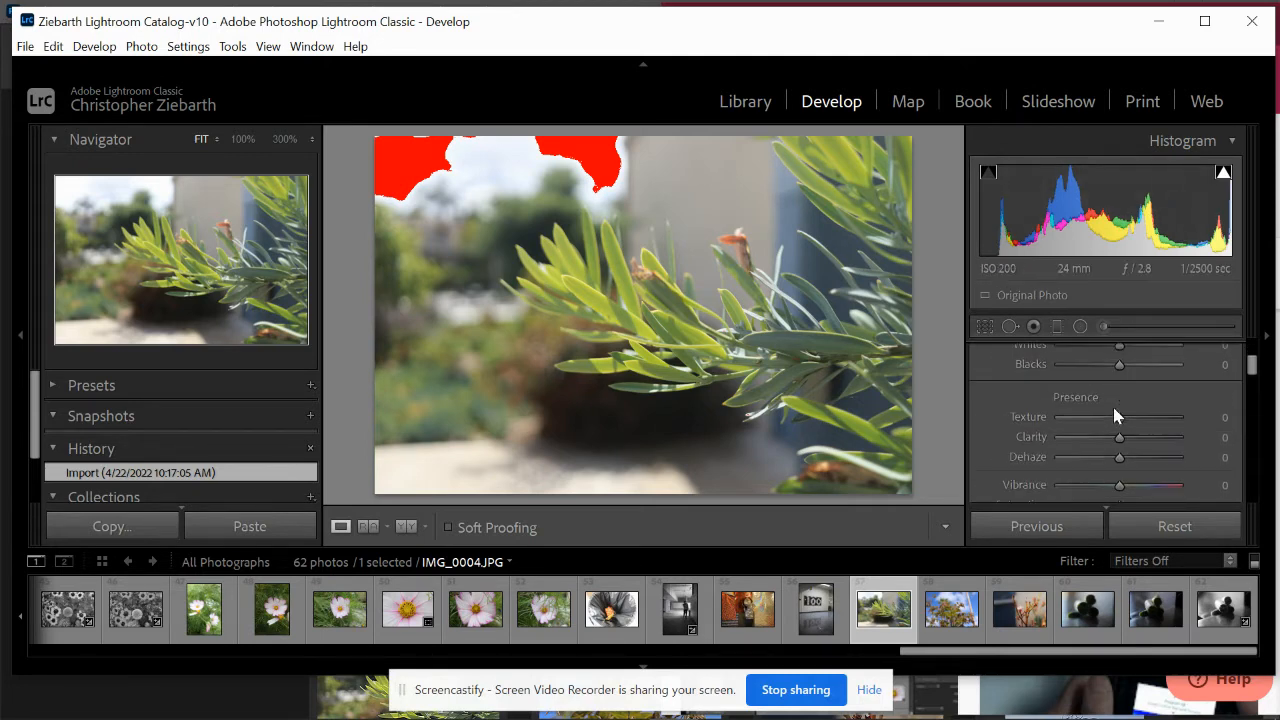
scroll(1114, 407, "down", 1)
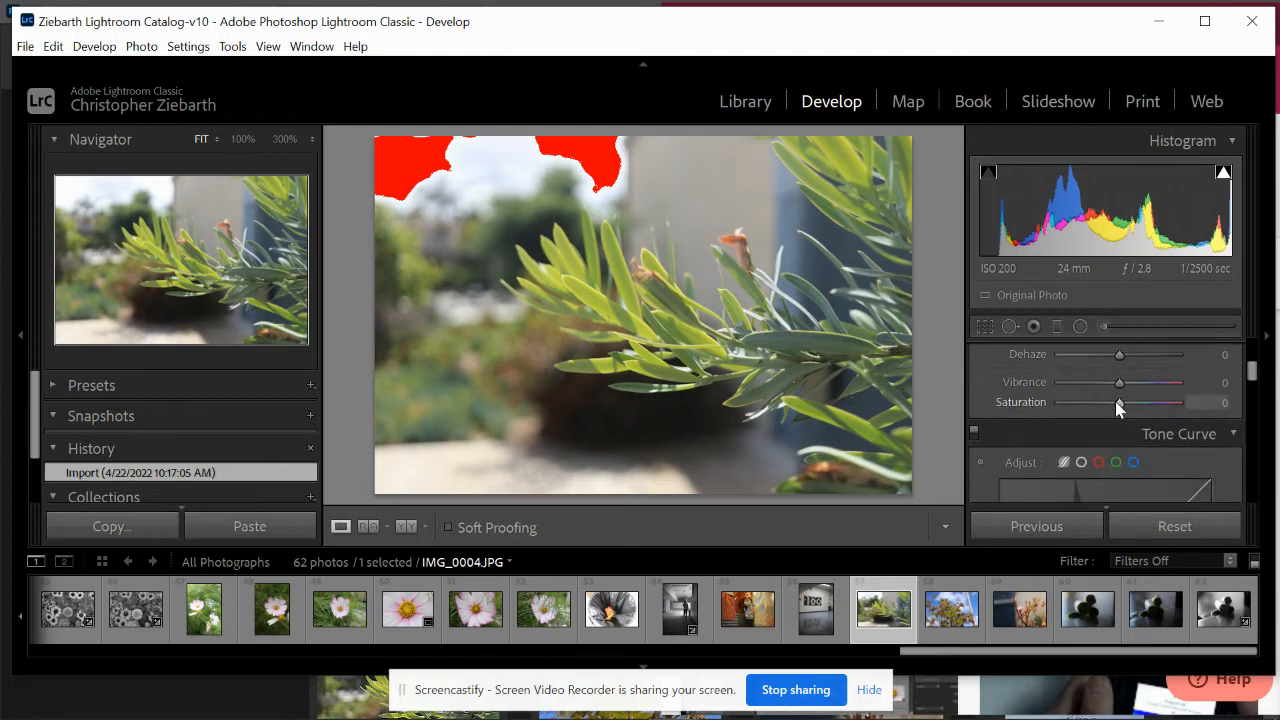
scroll(1115, 401, "up", 6)
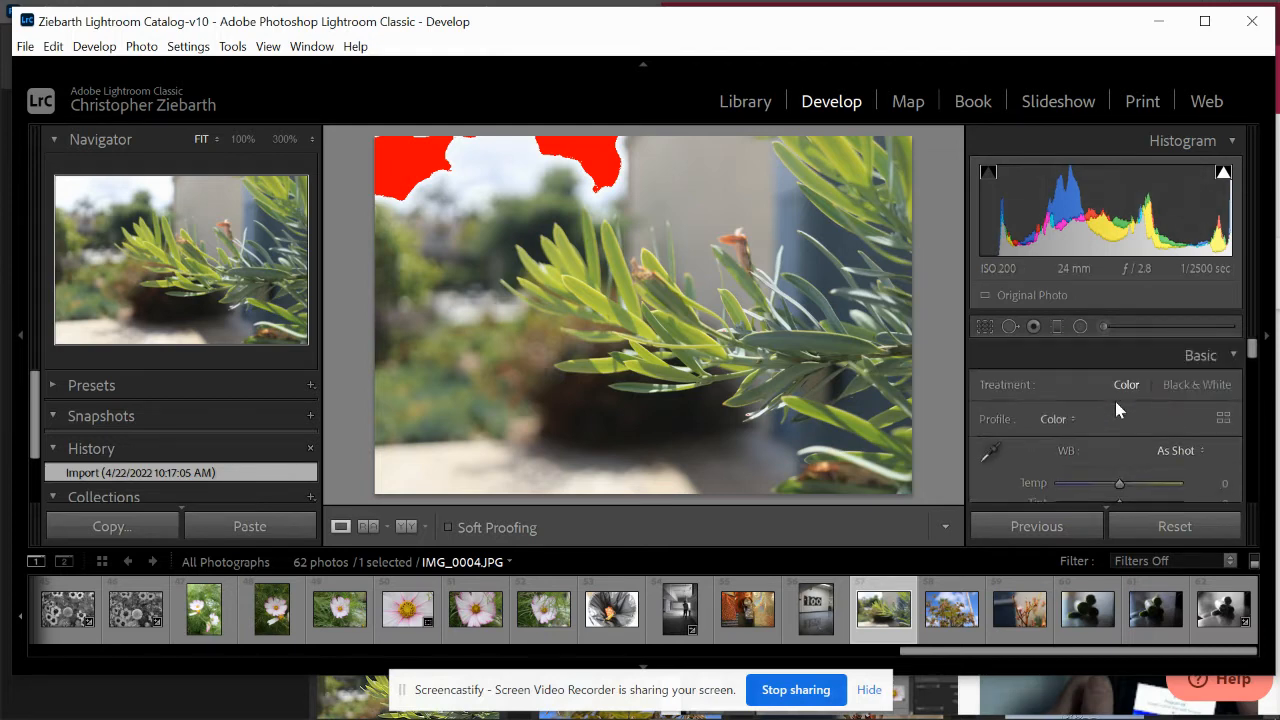
left_click(1190, 385)
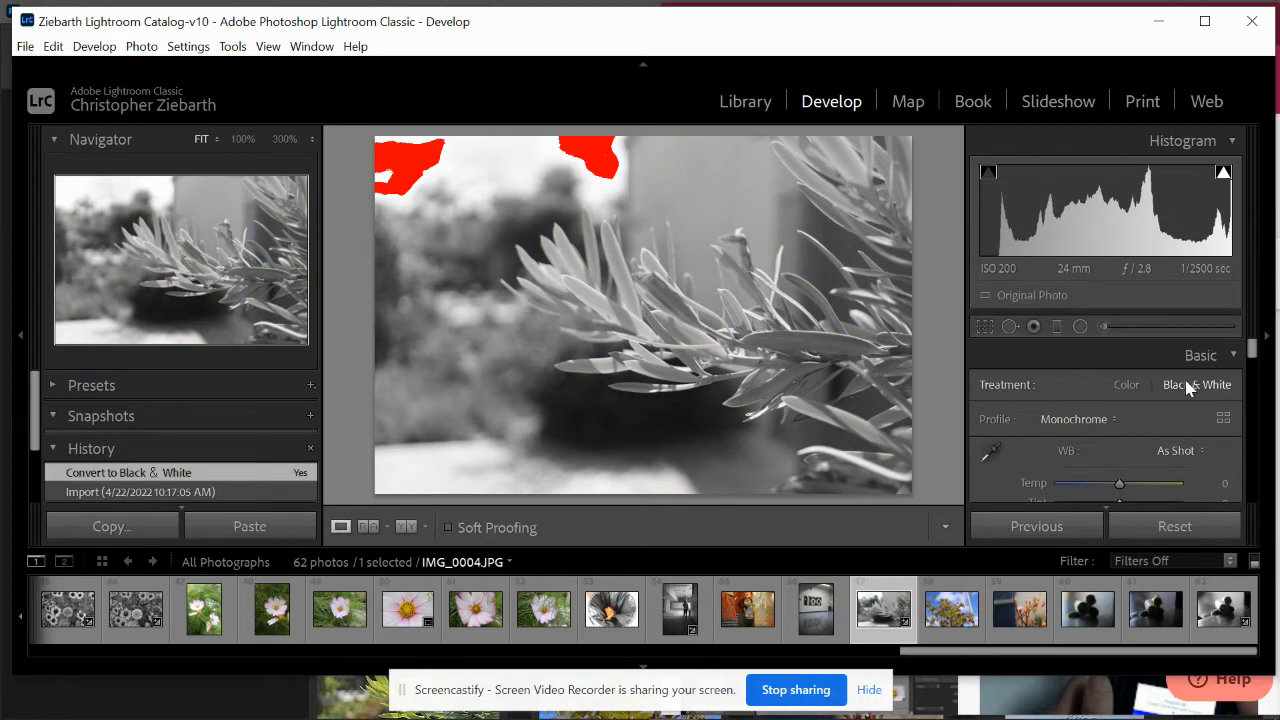
left_click(1130, 386)
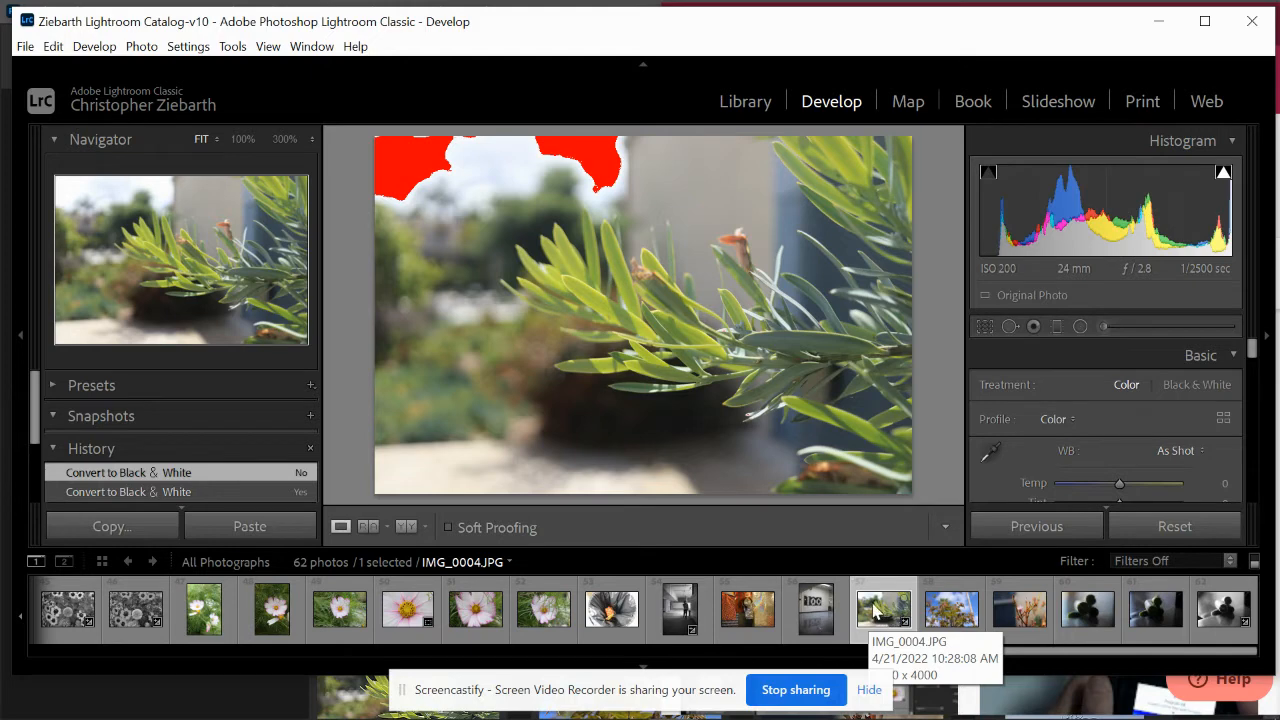
- Select IMG_0004.JPG, IMG_0005.JPG and IMG_0006.JPG together and open them as layers in Photoshop
left_click(951, 618, "ctrl")
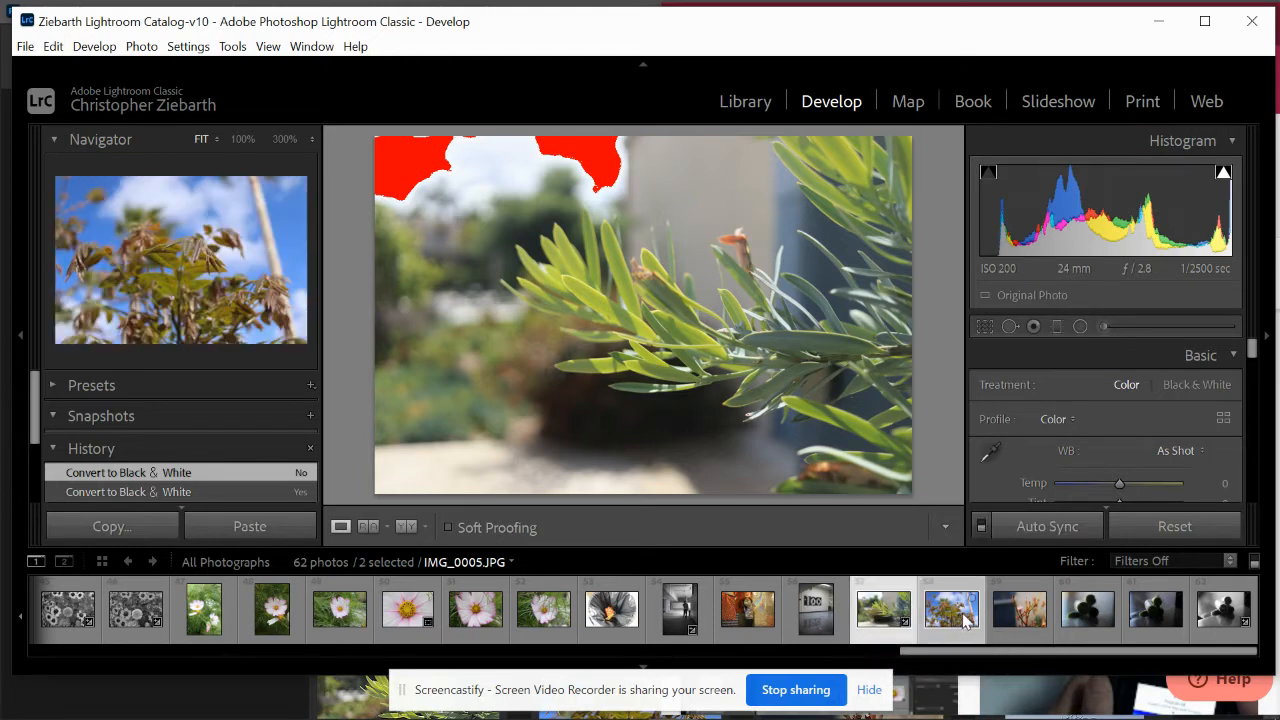
left_click(1010, 617, "ctrl")
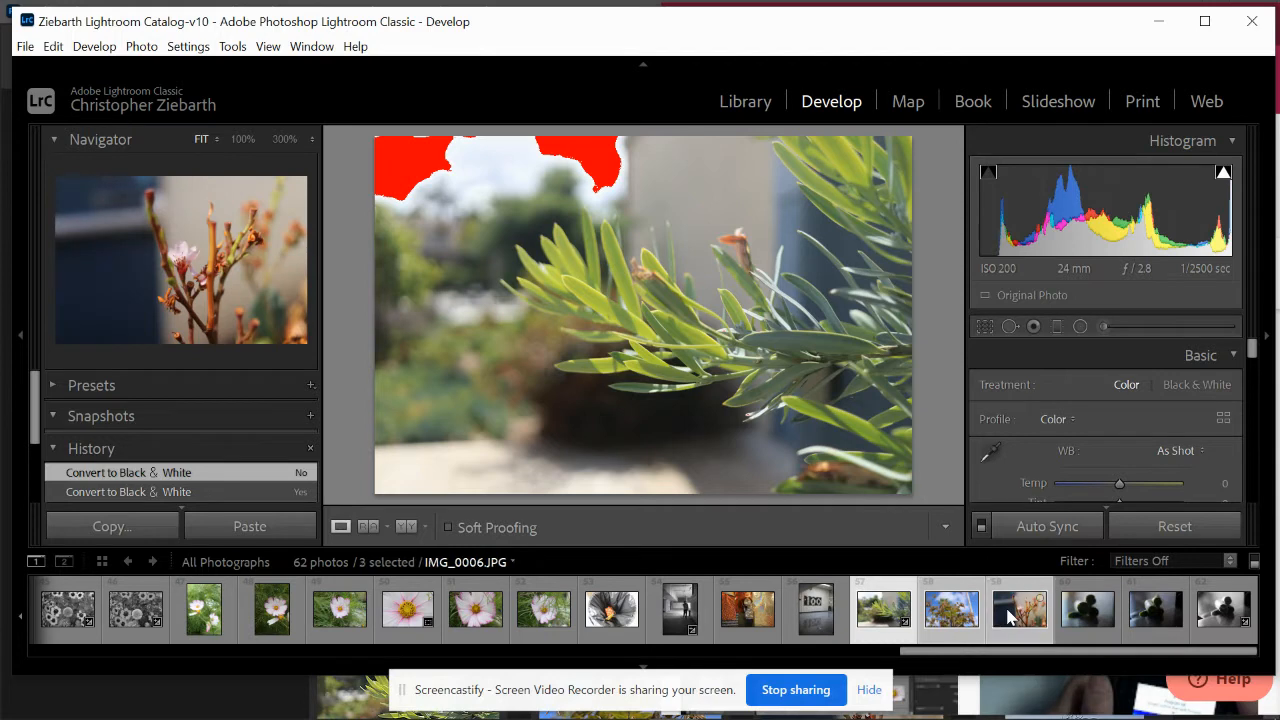
right_click(891, 613)
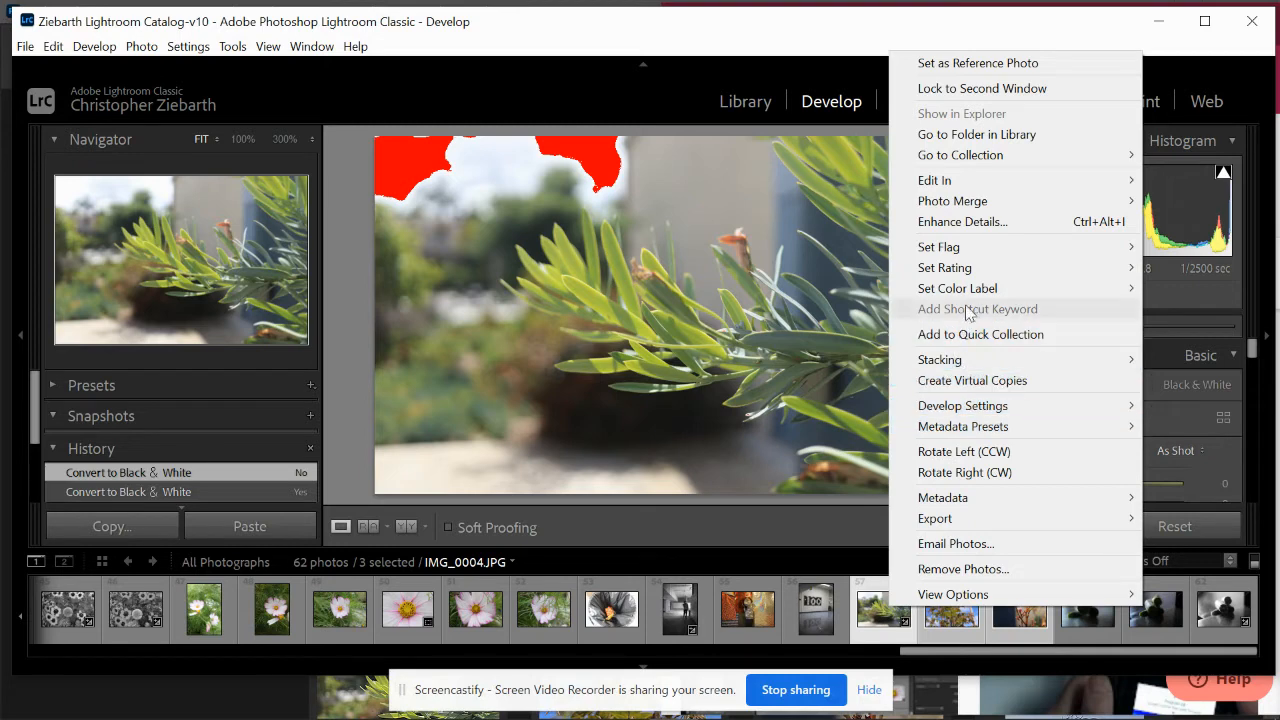
mouse_move(971, 189)
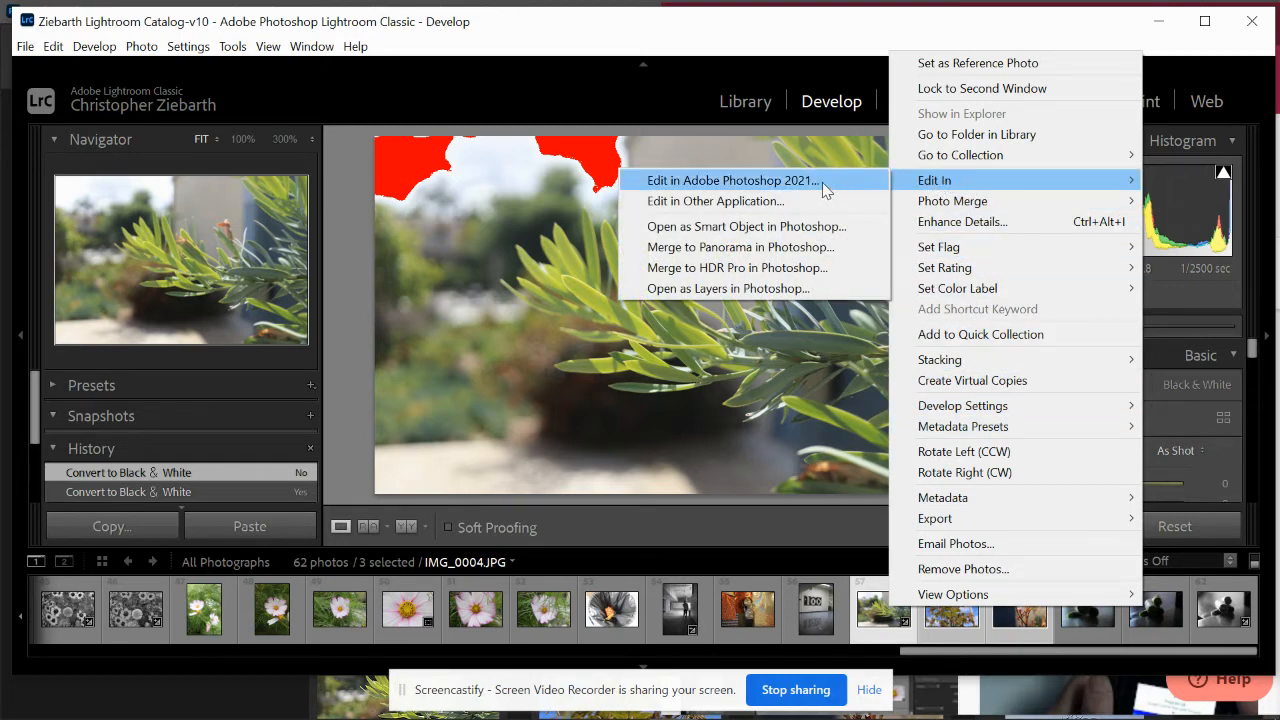
left_click(793, 290)
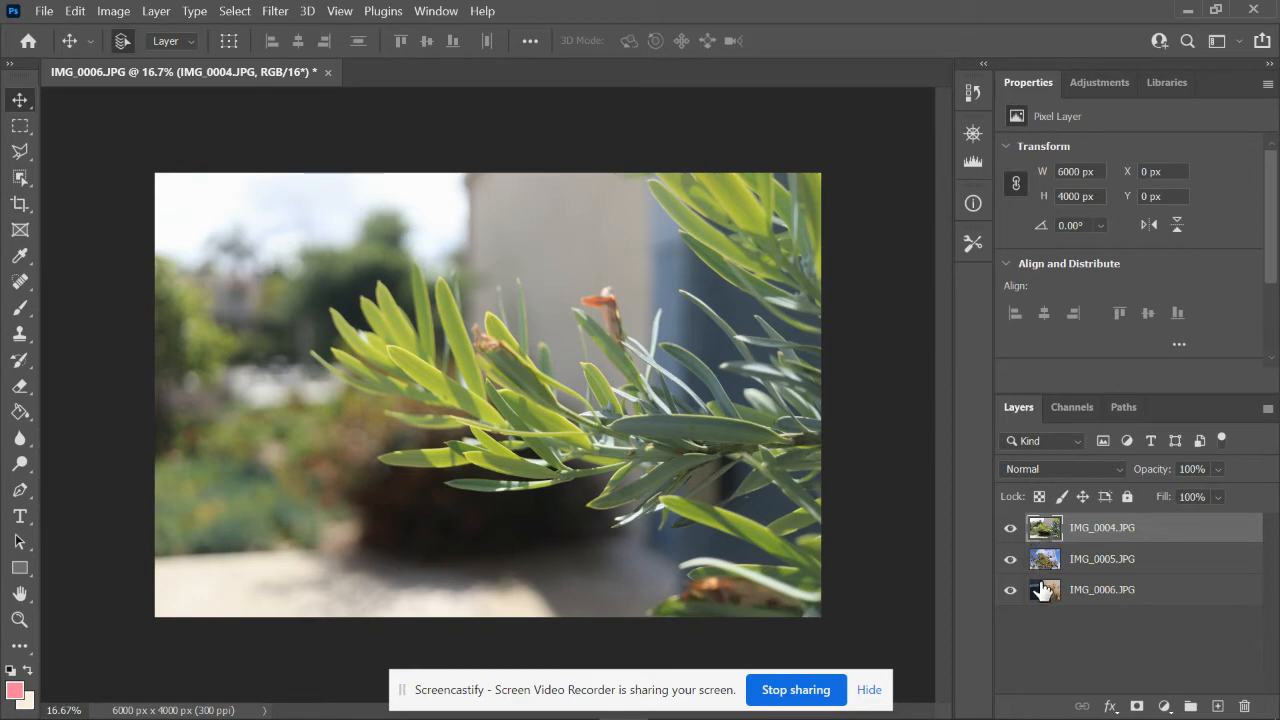
left_click(1045, 566)
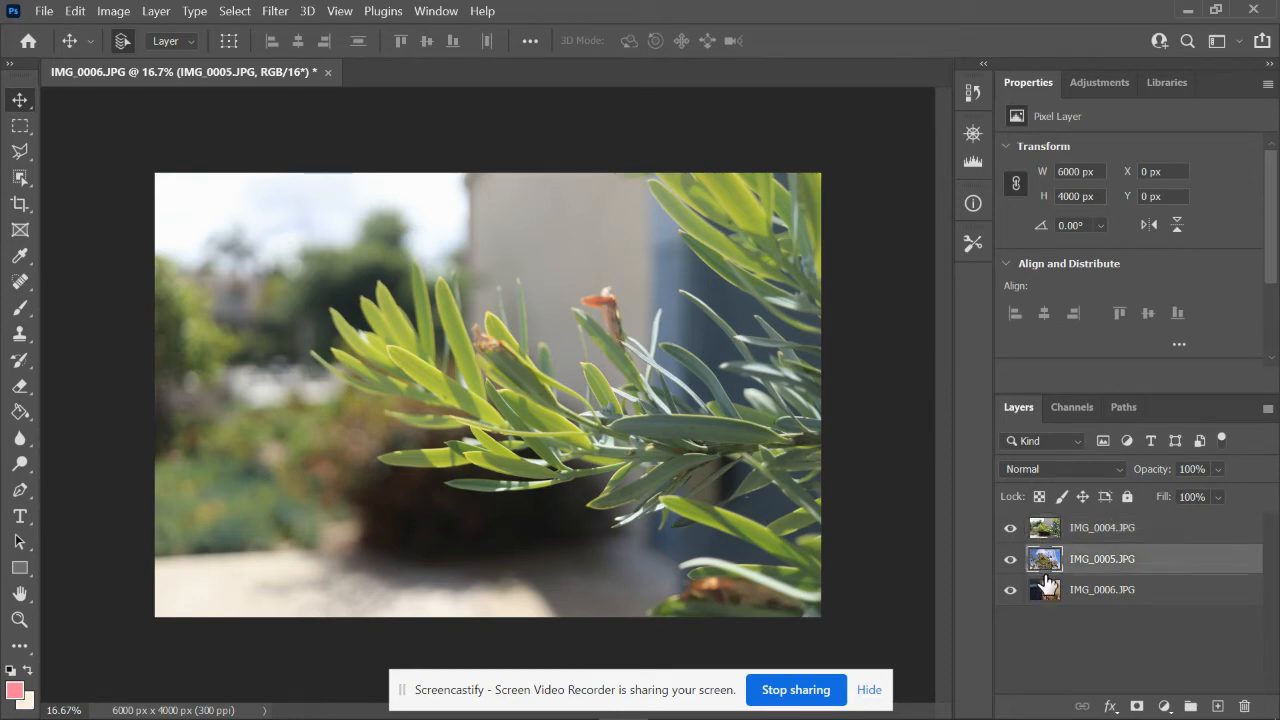
left_click(1046, 588)
left_click(1046, 563)
left_click(1044, 530)
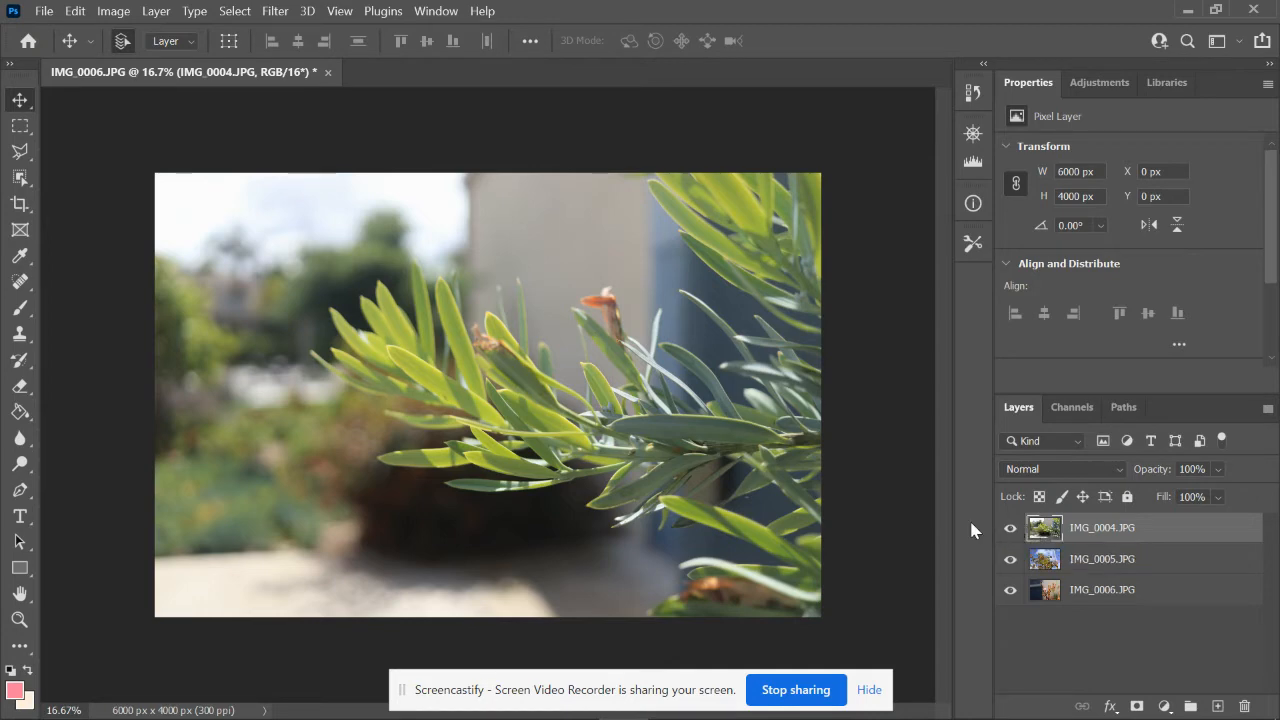
- Extend the canvas to the right of the photo with the Crop tool to about 18032 px wide, with the height at 4000 px
key("ctrl+minus")
key("ctrl+minus")
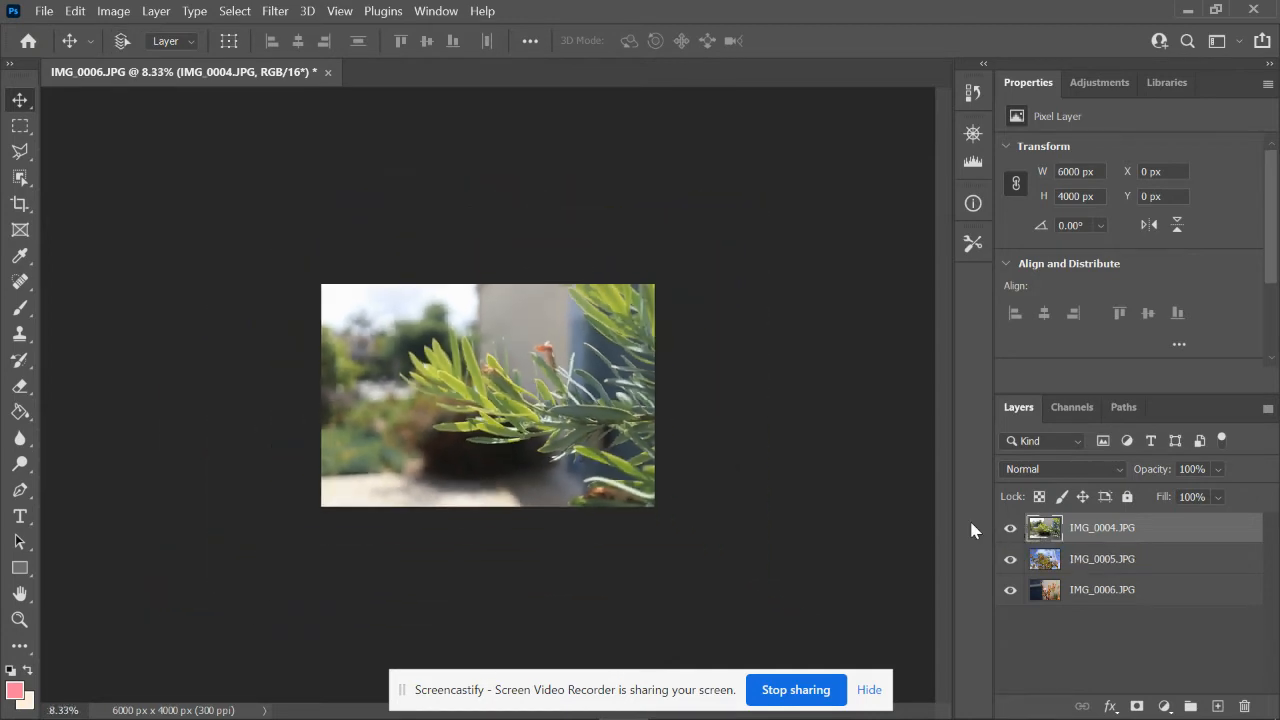
key("ctrl+minus")
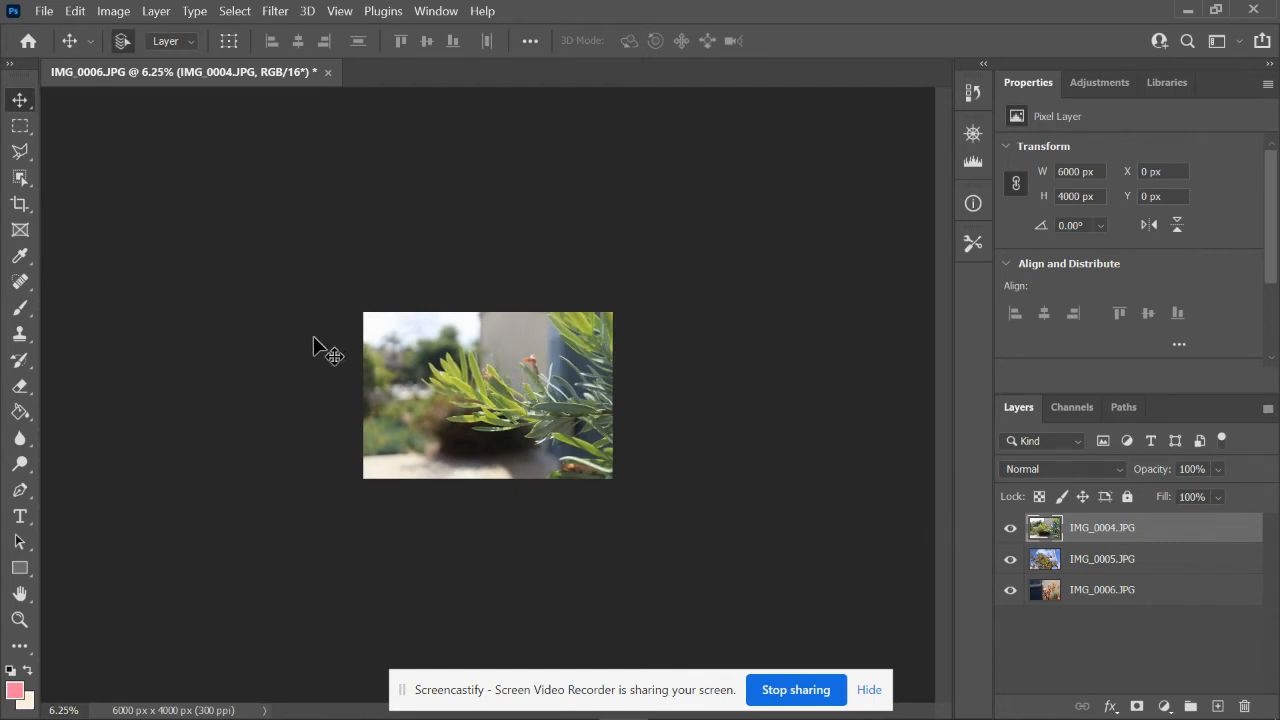
left_click(20, 206)
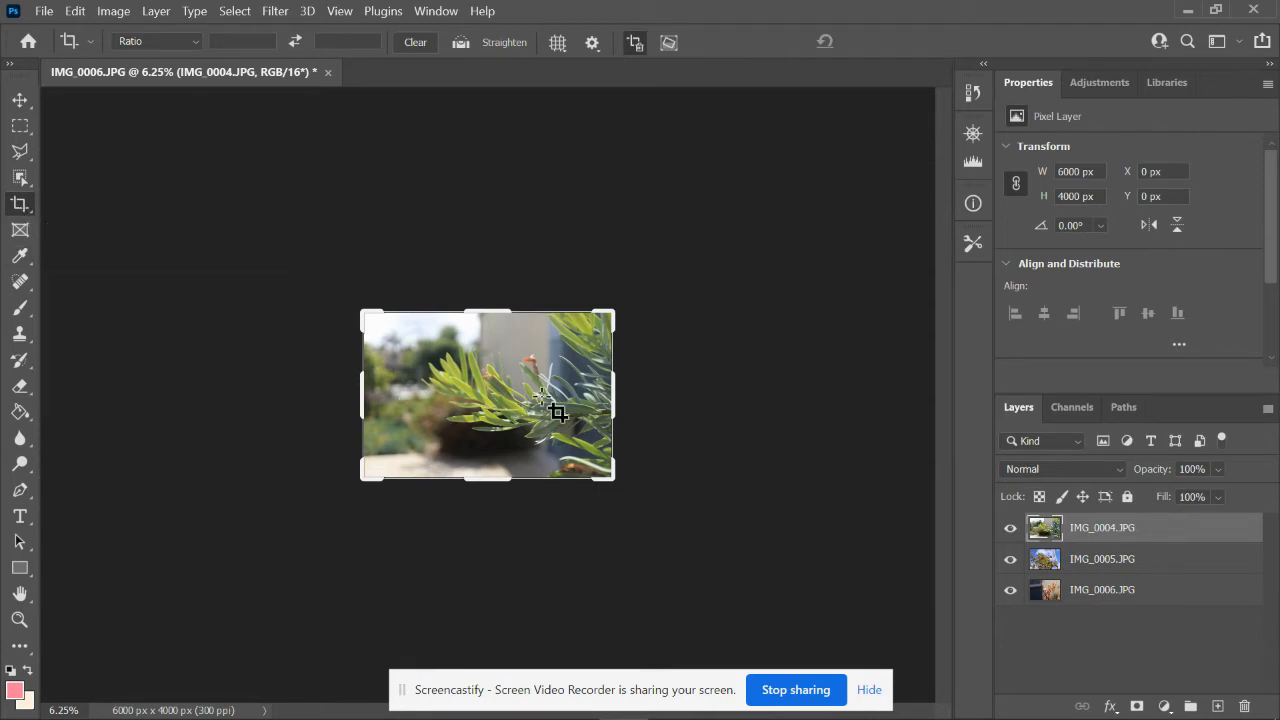
mouse_move(493, 314)
left_mouse_down()
mouse_move(490, 277)
mouse_move(493, 312)
left_mouse_up()
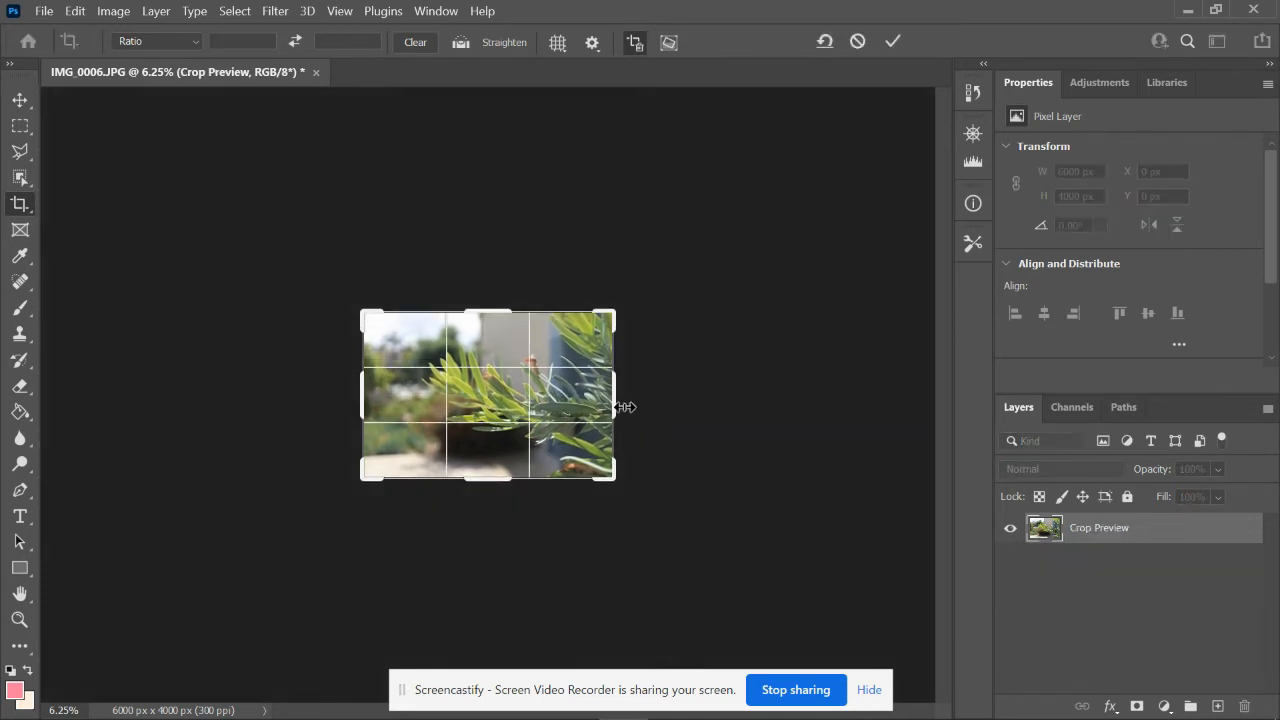
left_click_drag(618, 403, 680, 408)
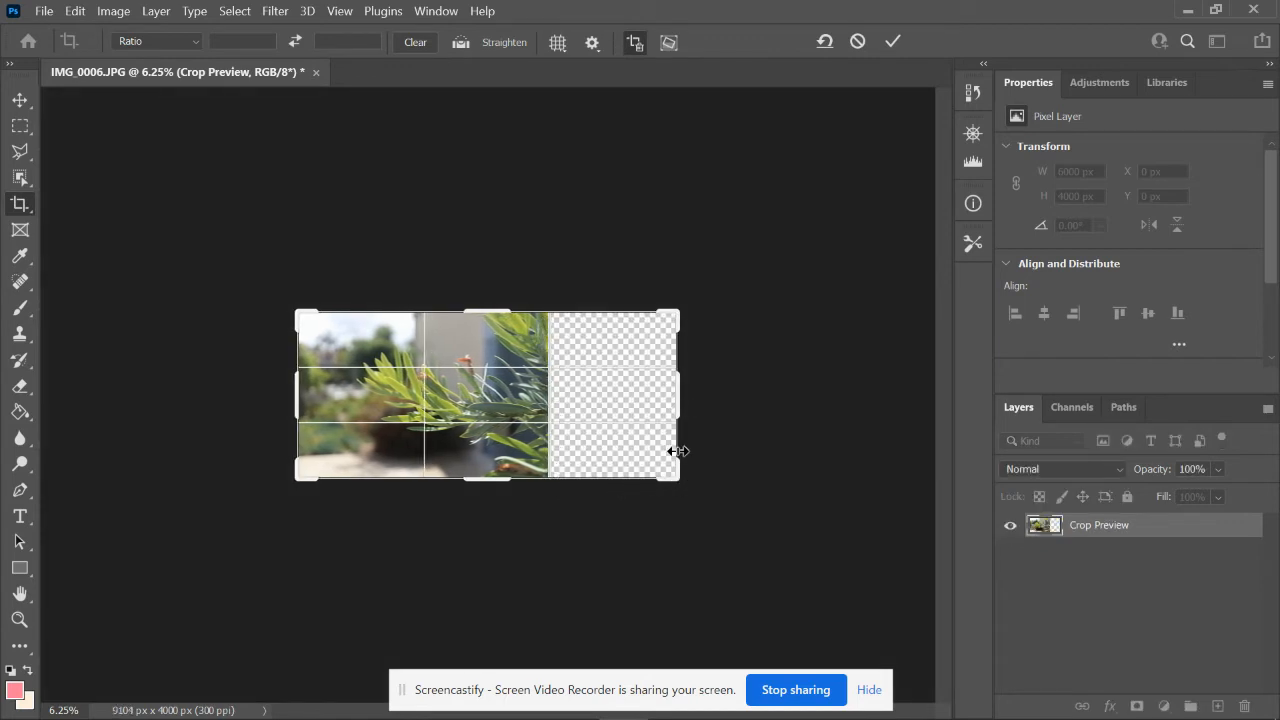
left_click_drag(688, 399, 866, 416)
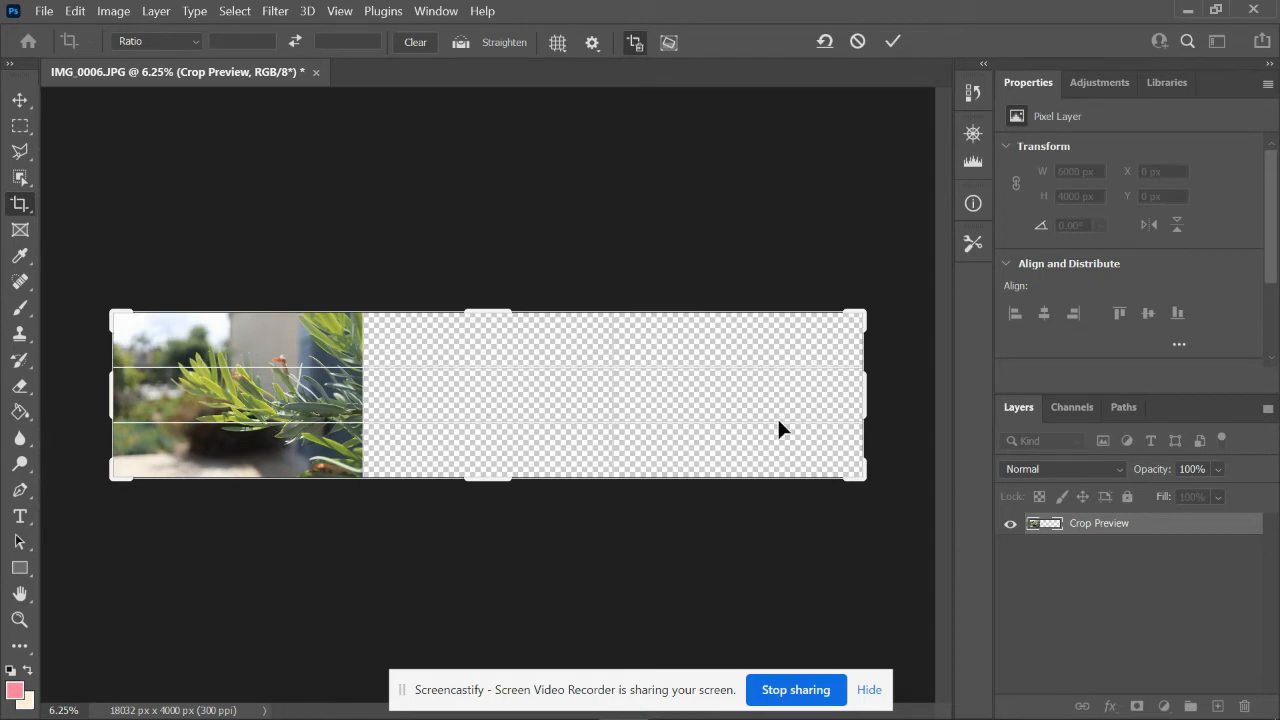
key("Return")
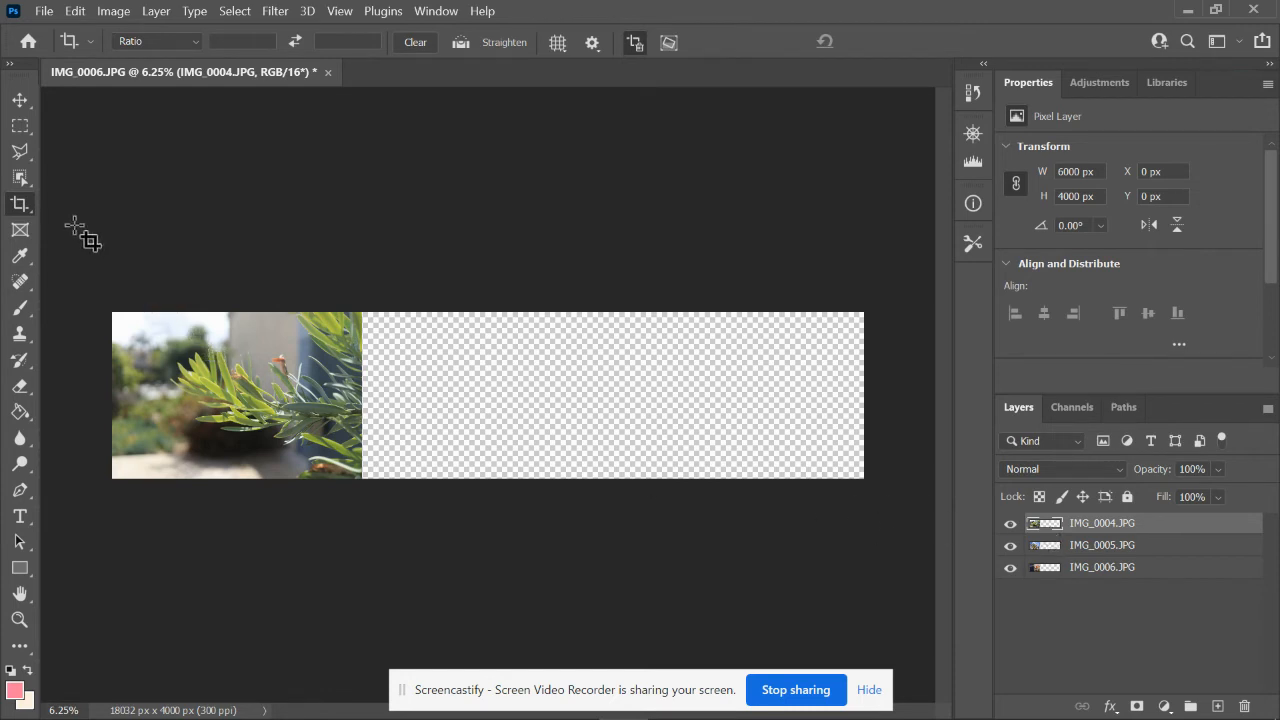
- Move the IMG_0004.JPG layer to the right end of the canvas and IMG_0005.JPG into the middle at about X 6016 px
left_click(21, 101)
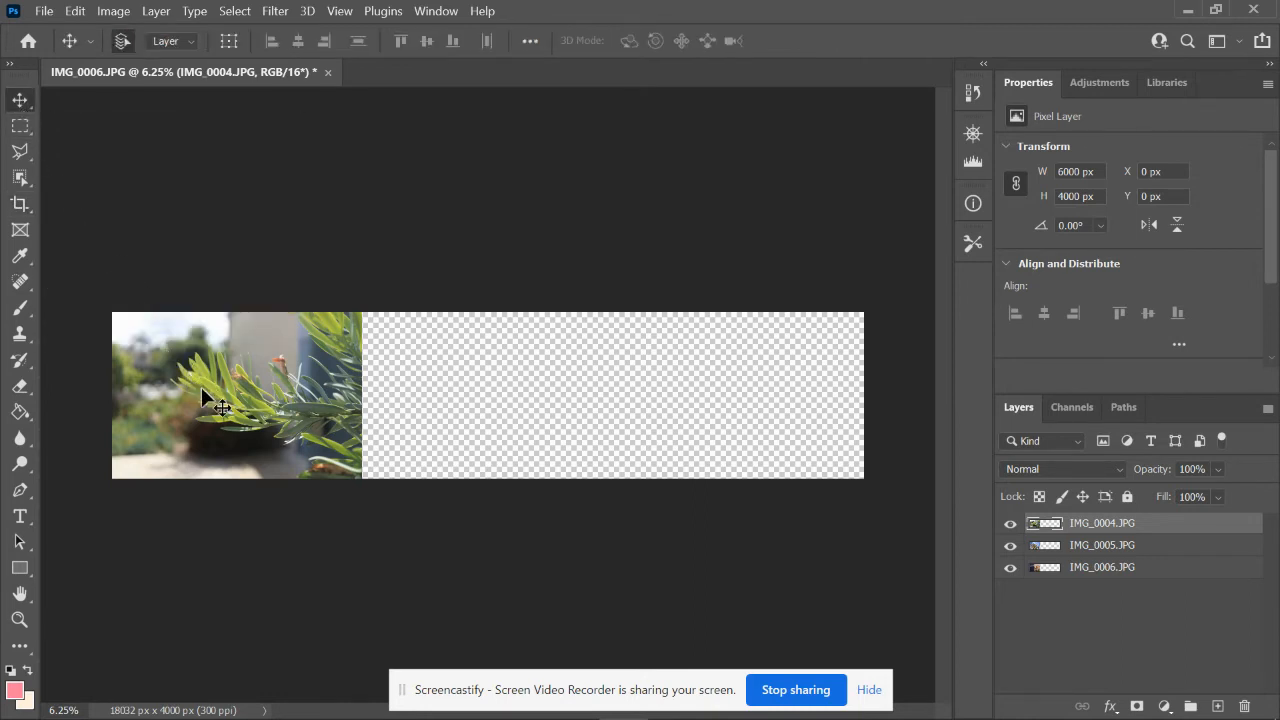
left_click_drag(205, 405, 704, 398)
left_click_drag(238, 394, 489, 402)
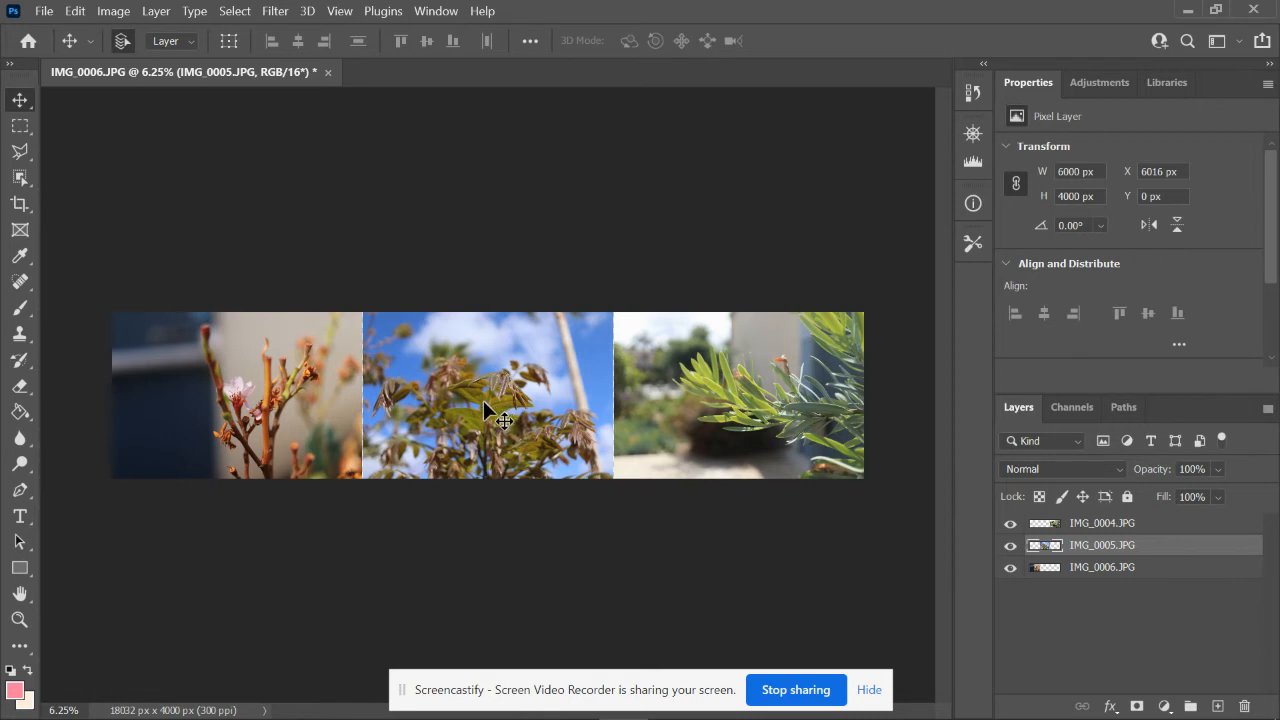
- Extend the canvas slightly above, below and left of the photos with the Crop tool to about 18288 x 4448 px
left_click(19, 205)
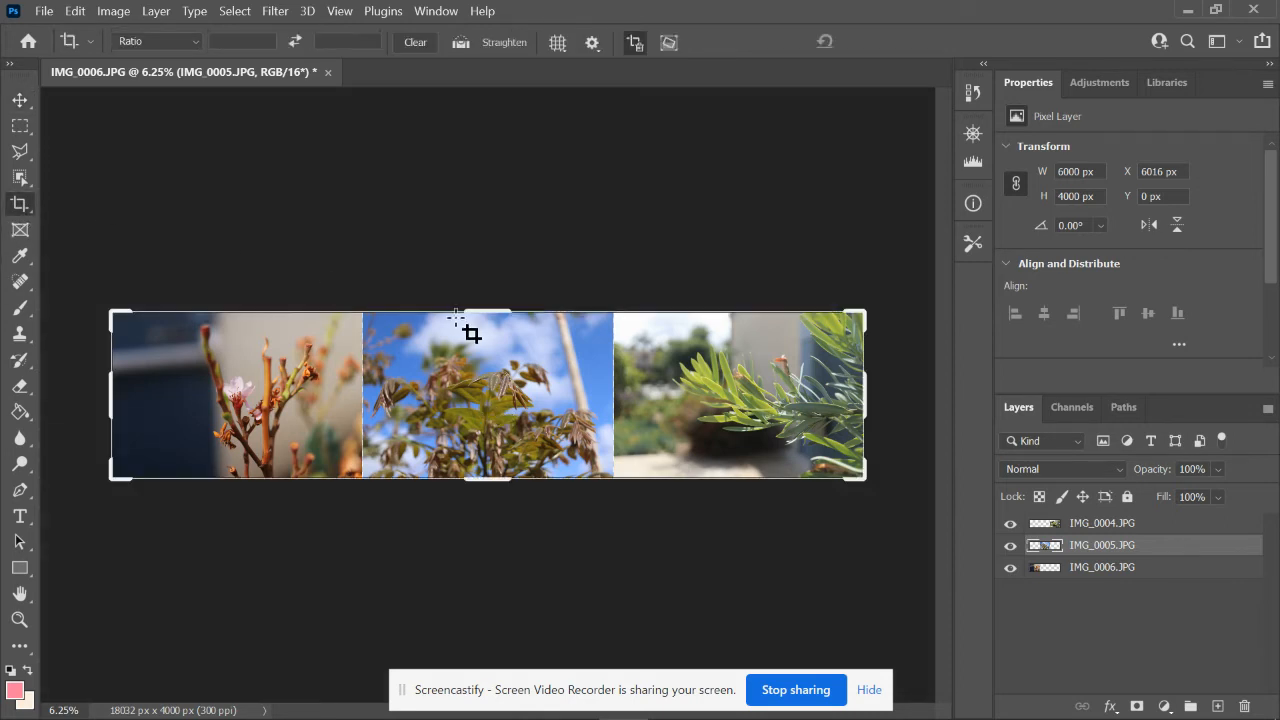
left_click_drag(491, 321, 491, 304)
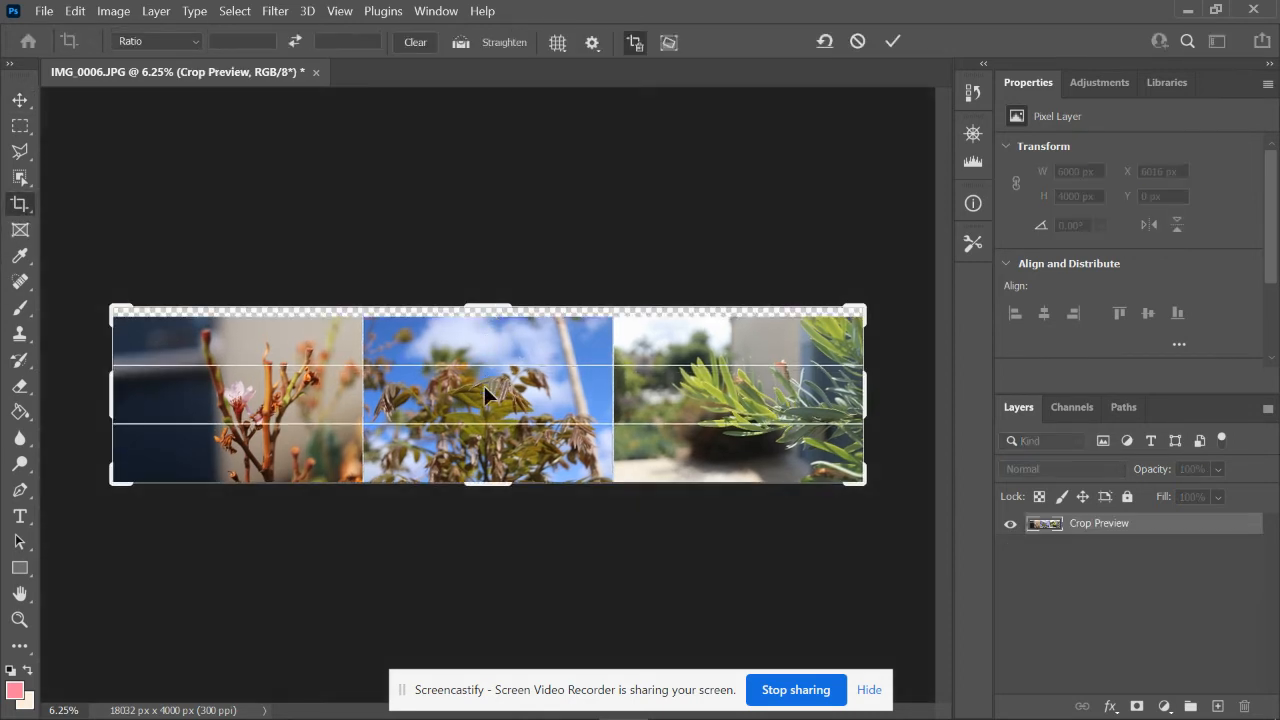
left_click_drag(485, 485, 485, 489)
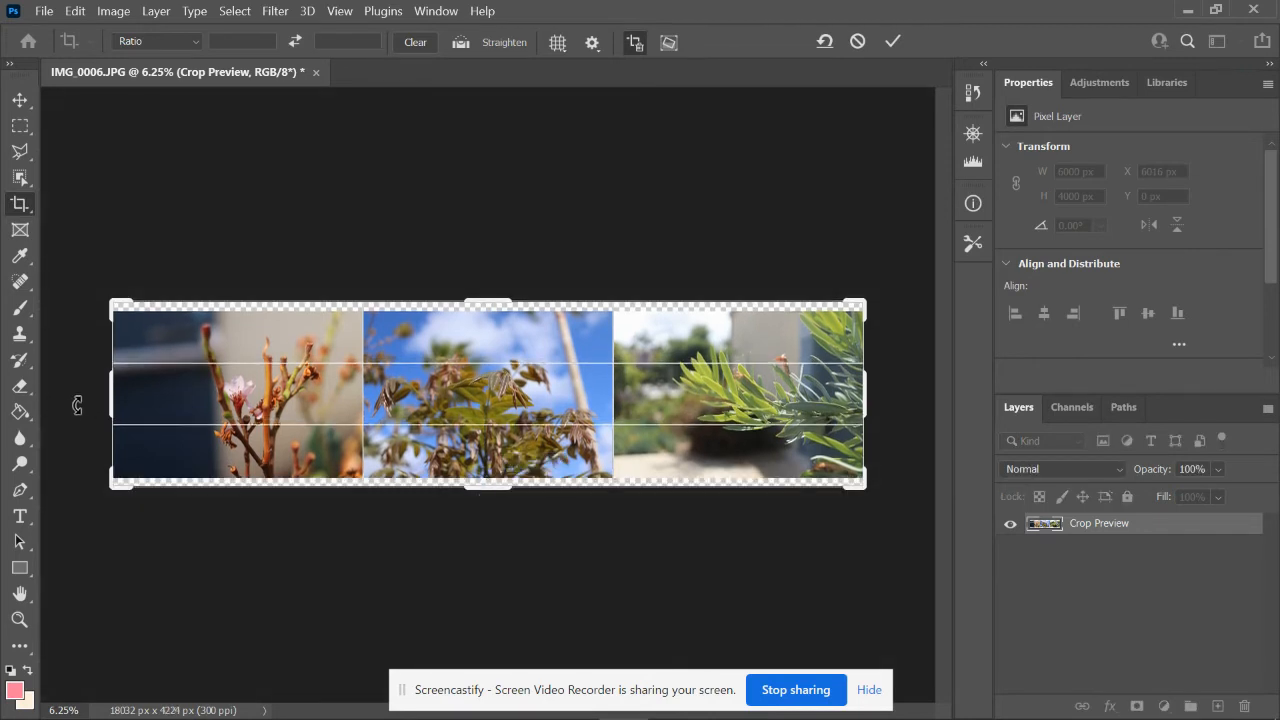
left_click_drag(108, 402, 98, 402)
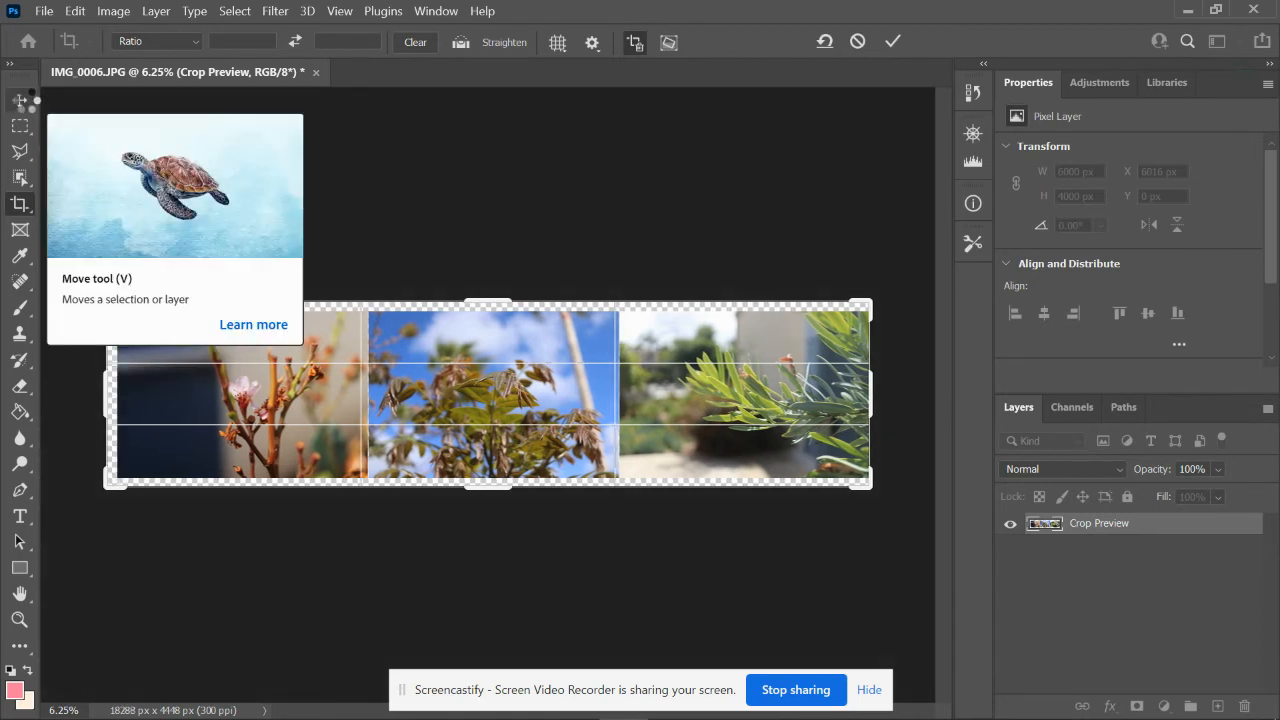
key("Return")
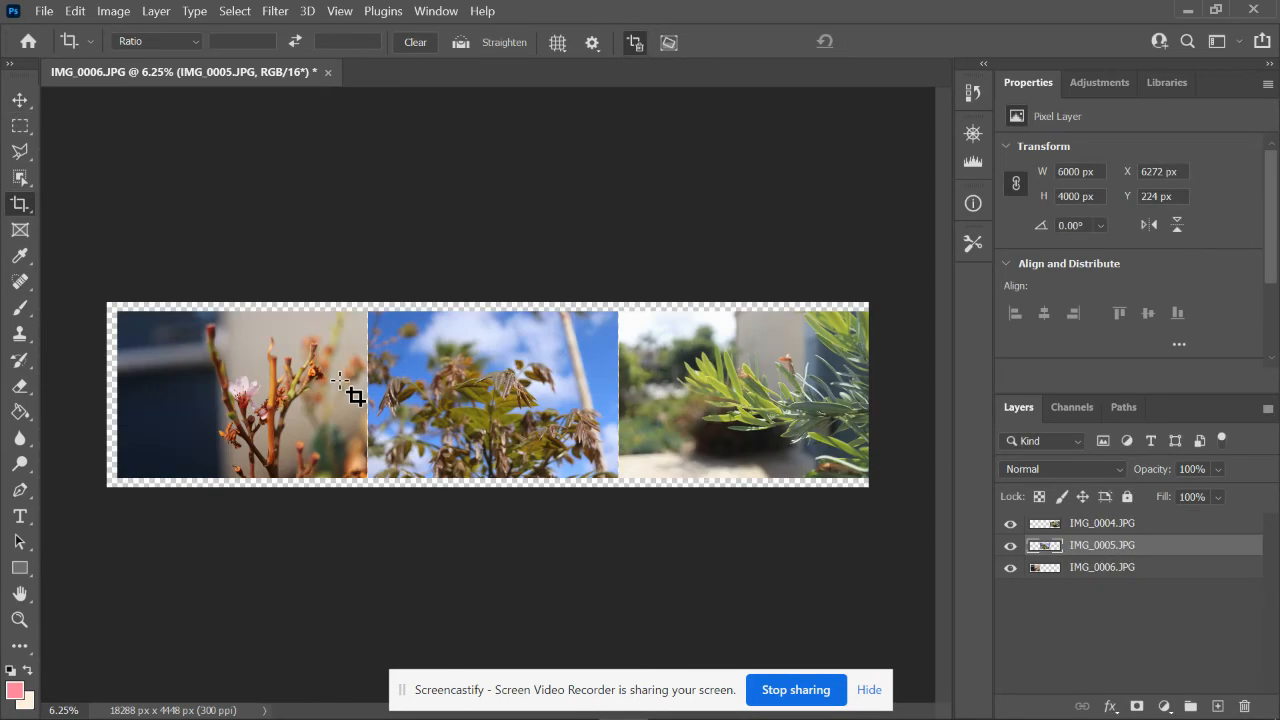
- Nudge the IMG_0006.JPG layer left to X 112 px, opening a narrow gap before the middle photo
left_click(20, 101)
key("Left")
key("Left")
key("Left")
key("Left")
key("Left")
key("Left")
key("Left")
key("Left")
key("Left")
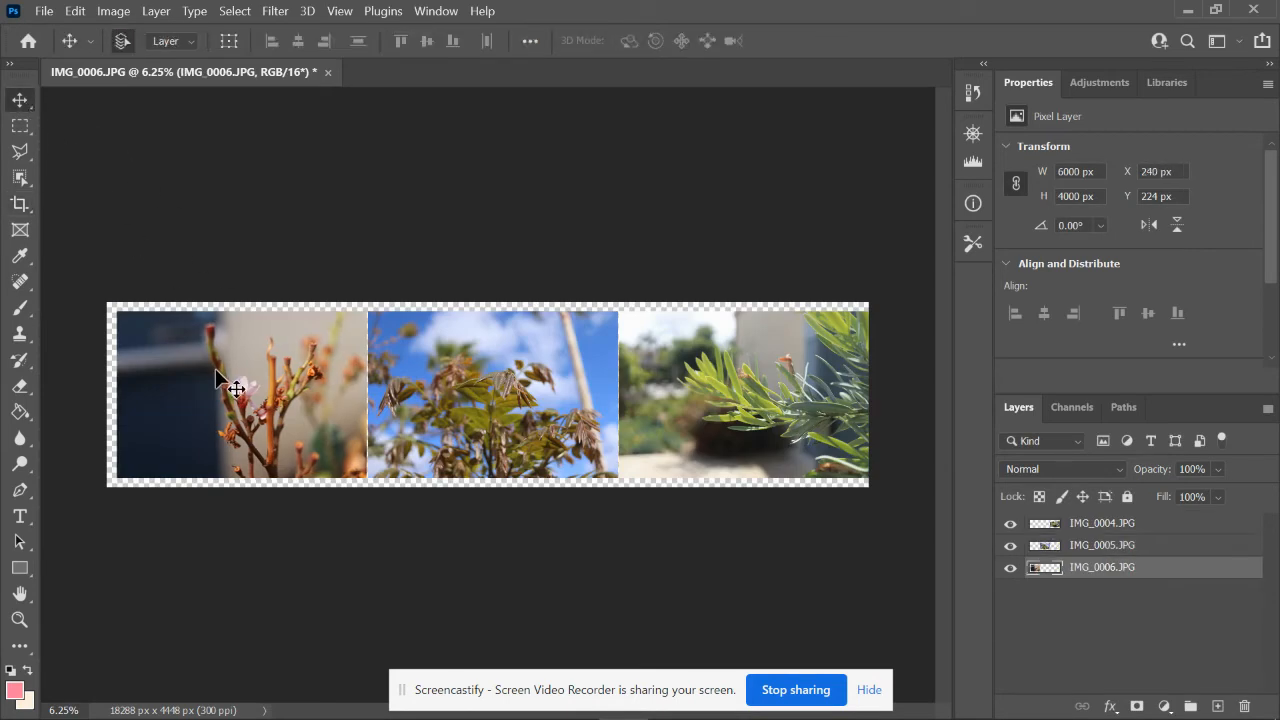
key("Right")
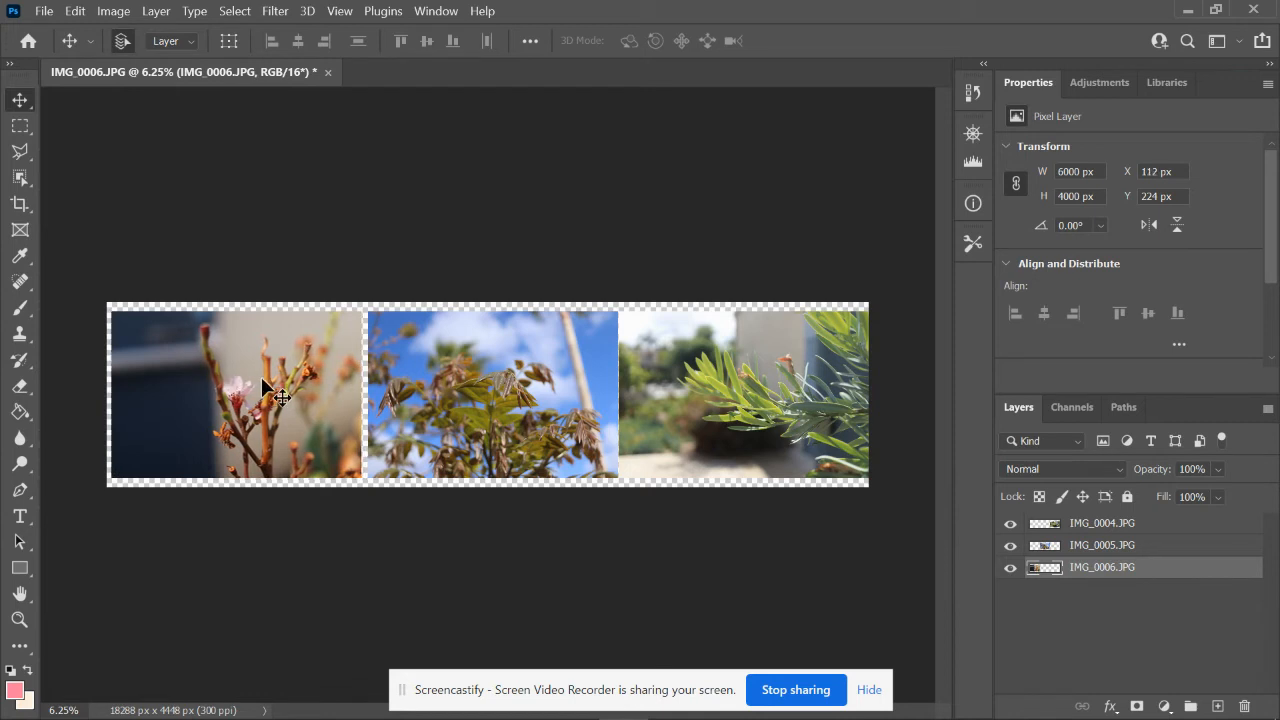
- Nudge the middle photo's IMG_0005.JPG layer left to X 6208 px to even out the gaps between the photos
left_click(488, 395)
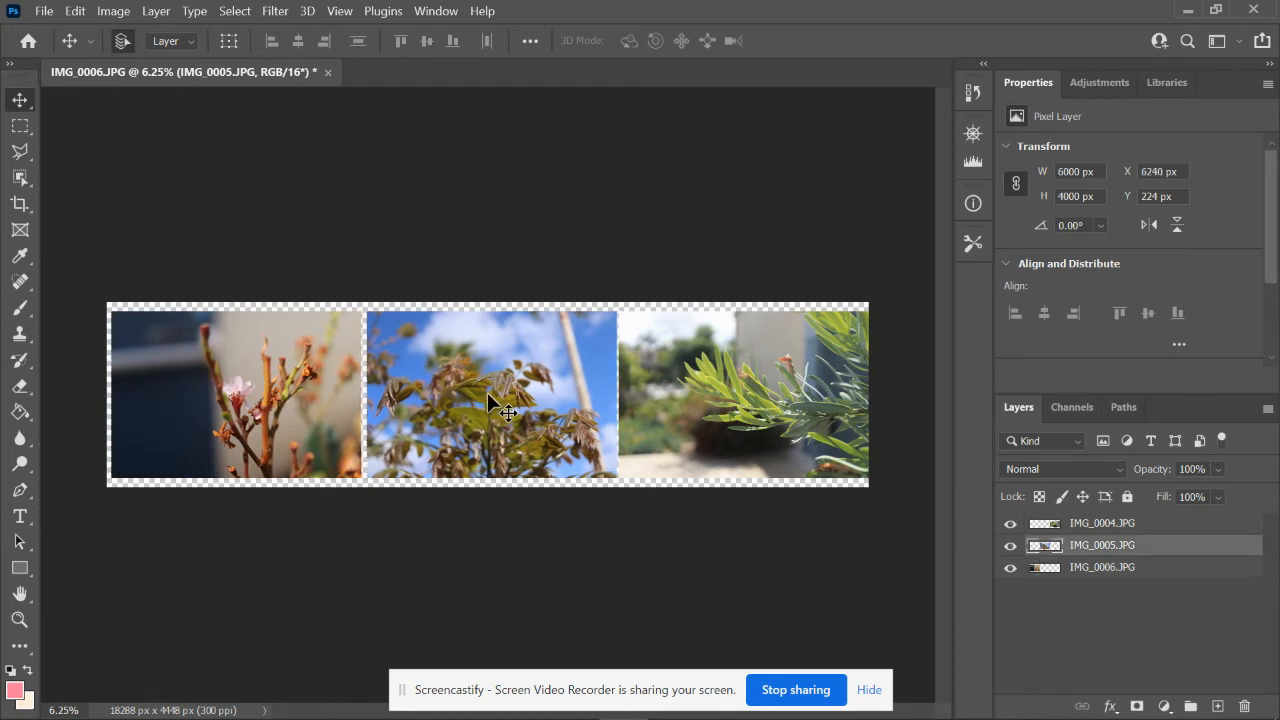
key("Left")
key("Left")
key("Left")
key("Left")
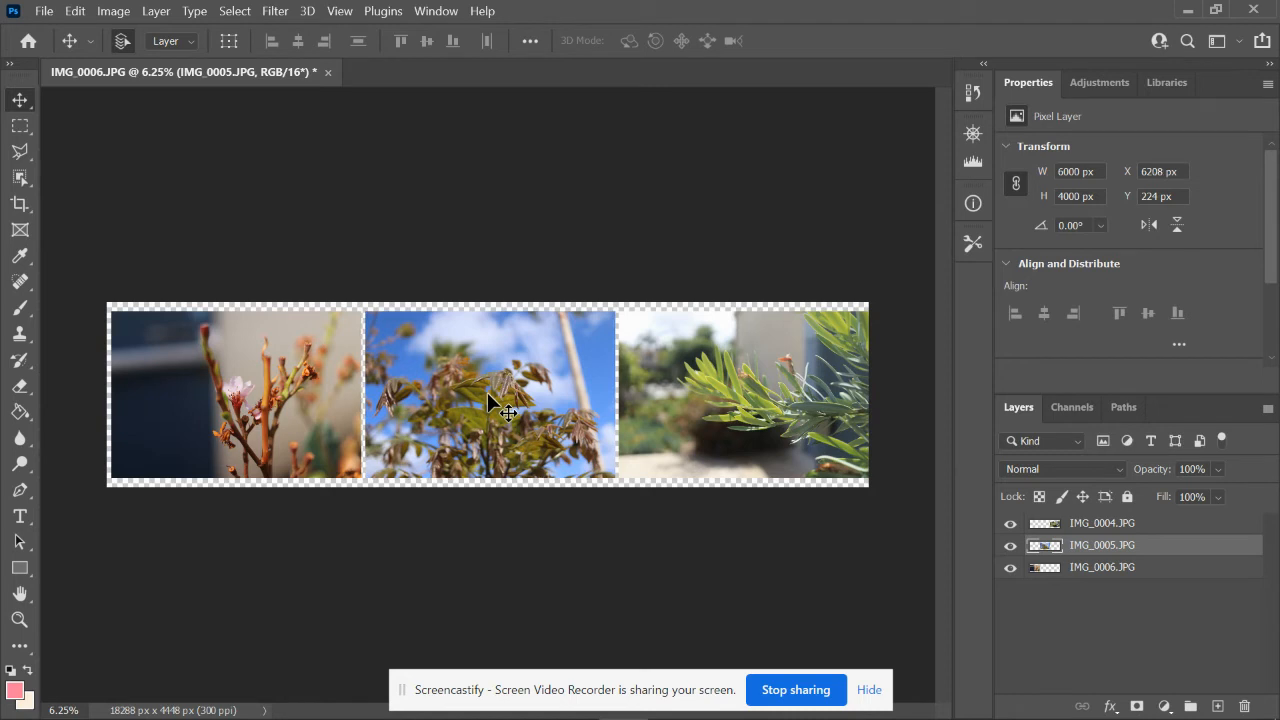
- Turn off snapping and trim the canvas above and below the photos with the Crop tool to about 4256 px high
left_click(18, 205)
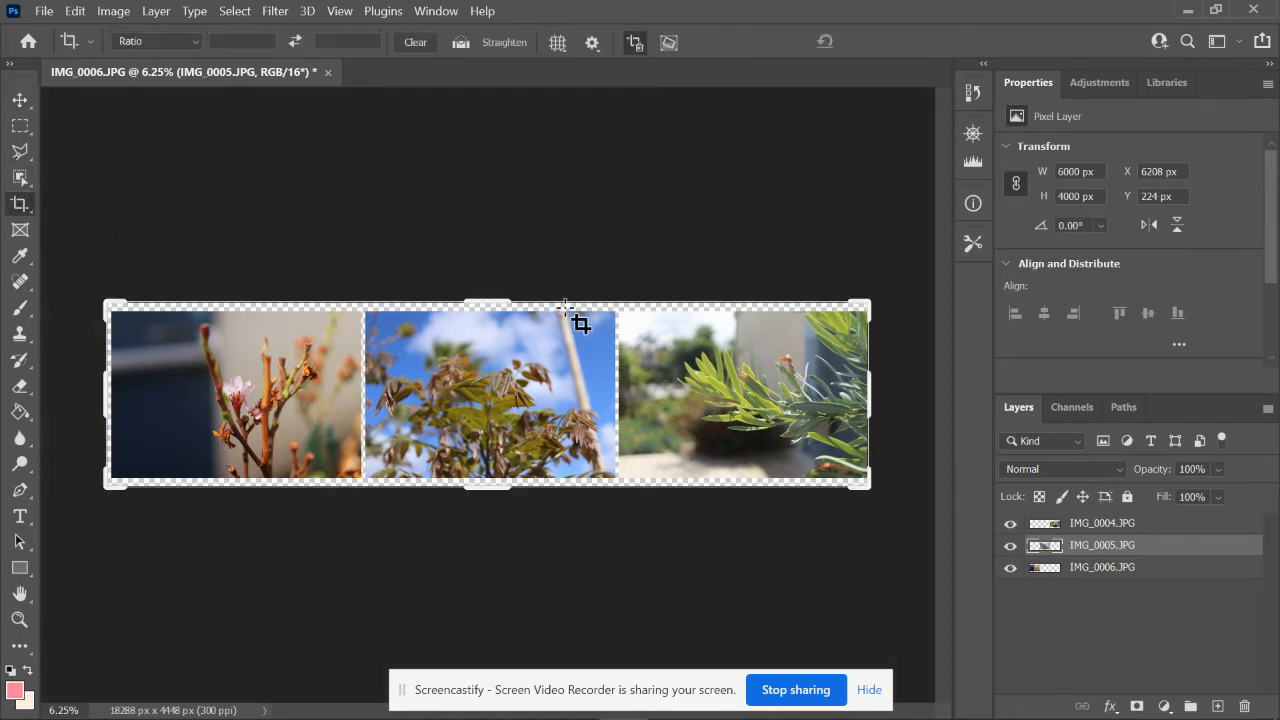
left_click_drag(501, 300, 502, 301)
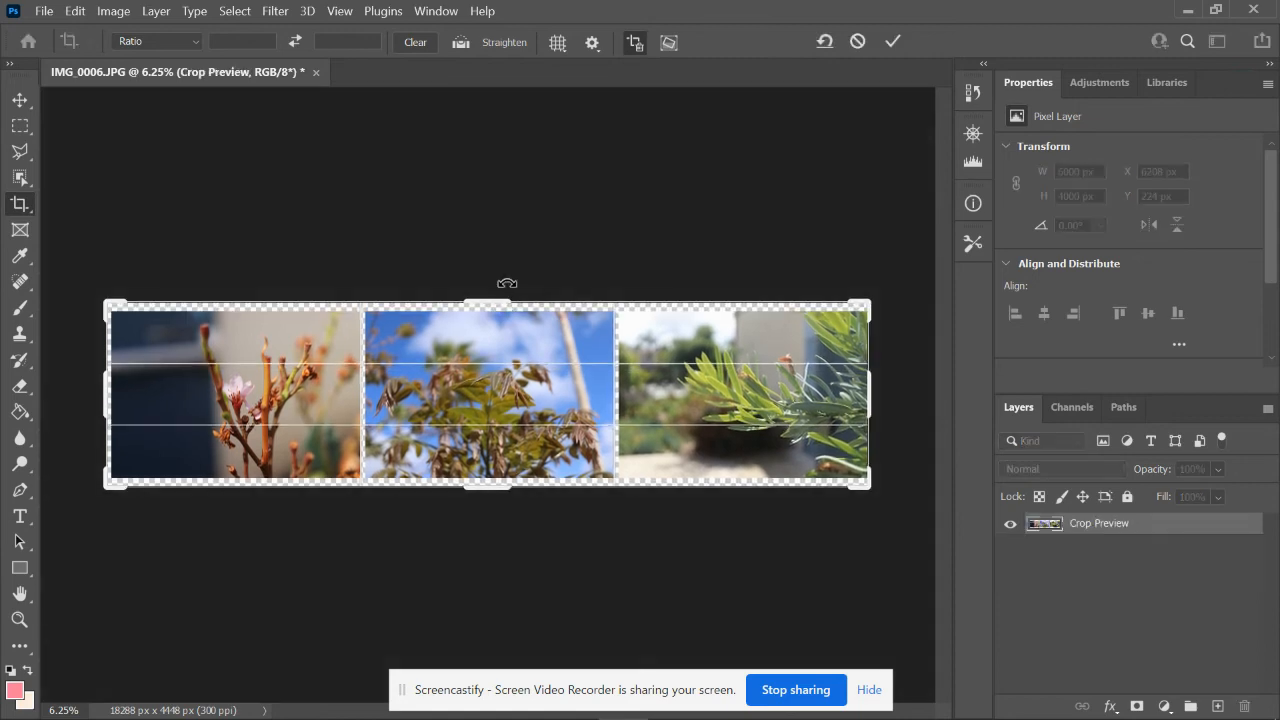
left_click(340, 11)
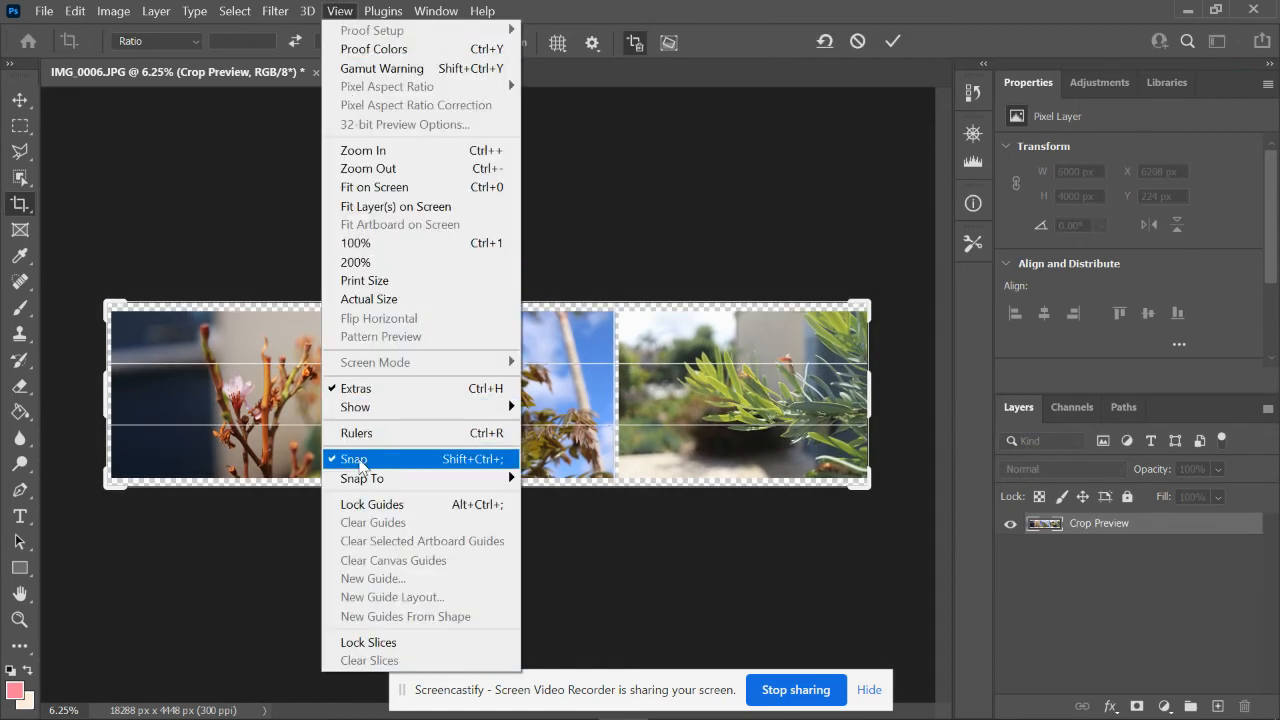
left_click(360, 463)
left_click_drag(481, 297, 481, 302)
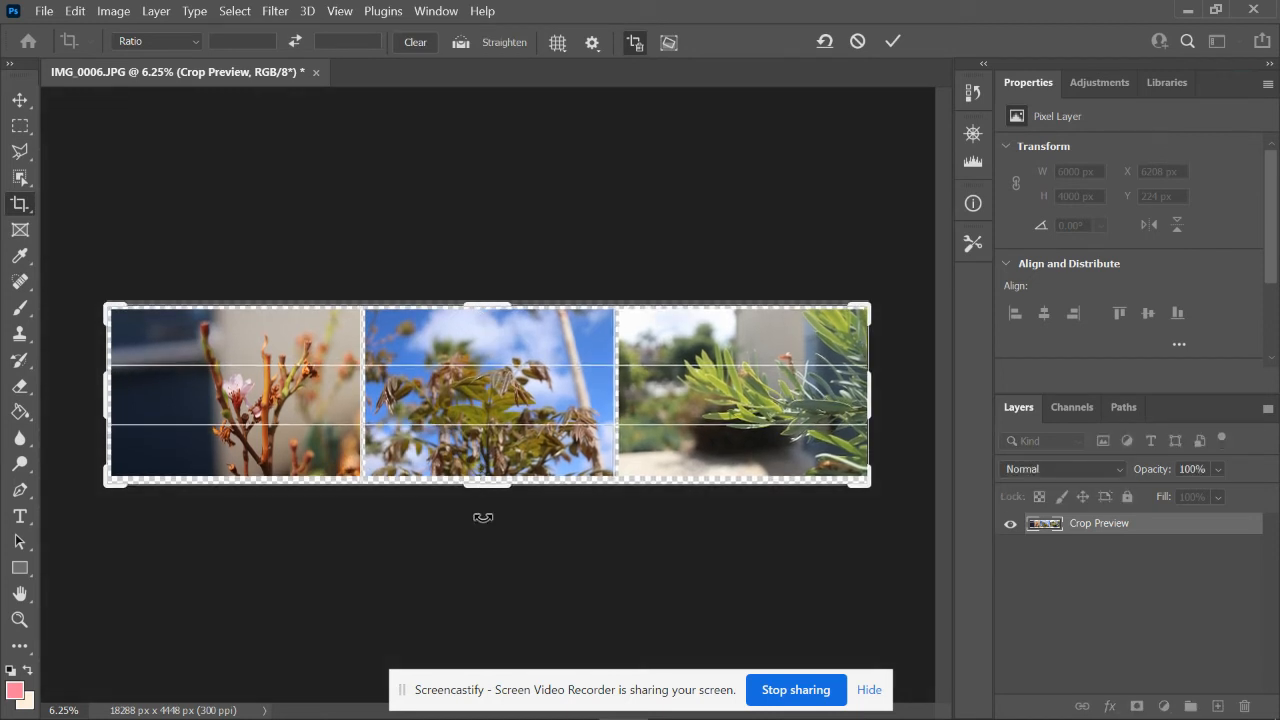
left_click_drag(484, 487, 487, 492)
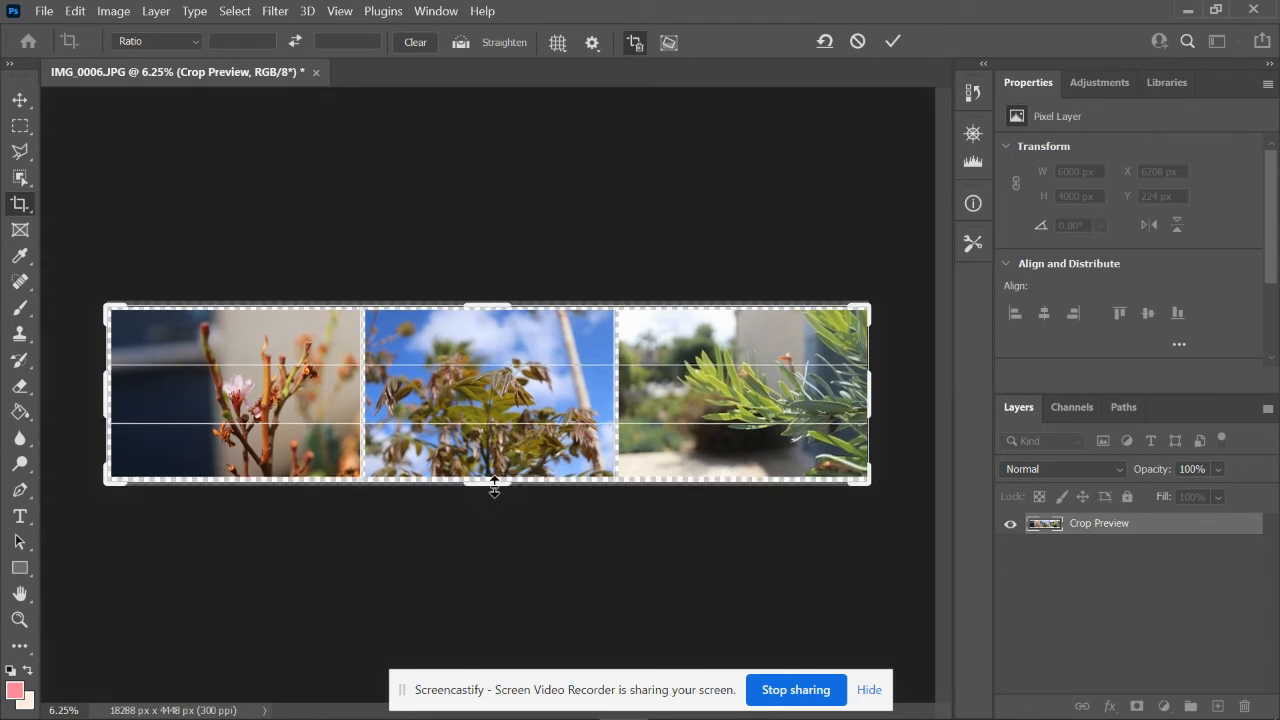
key("Return")
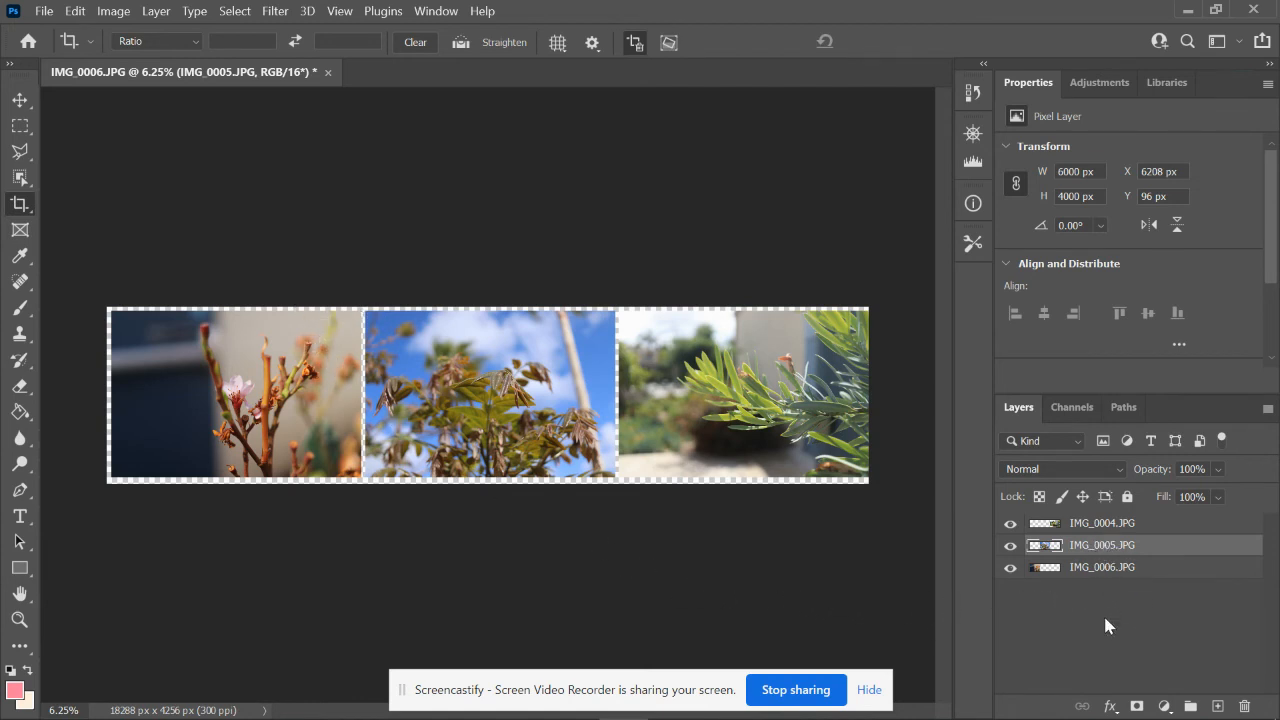
- Add a Solid Color fill layer in muted blue #474961 and place it beneath all three photo layers
left_click(1168, 712)
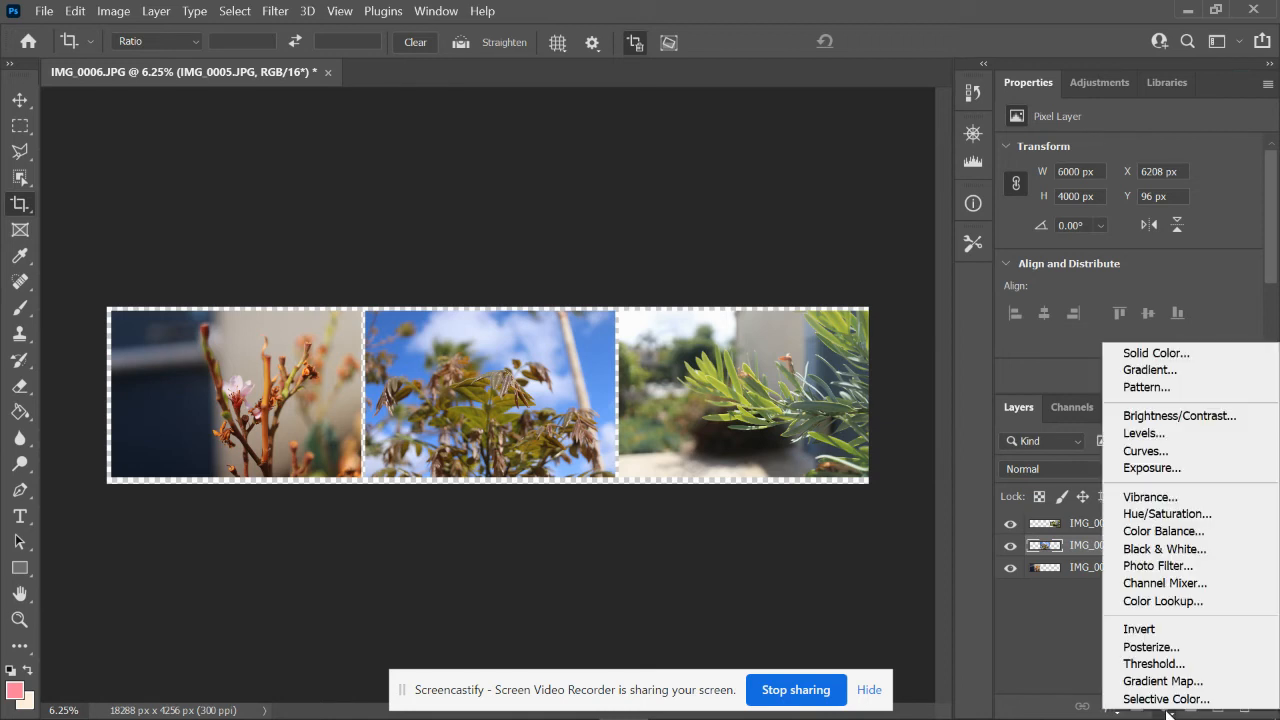
left_click(1150, 353)
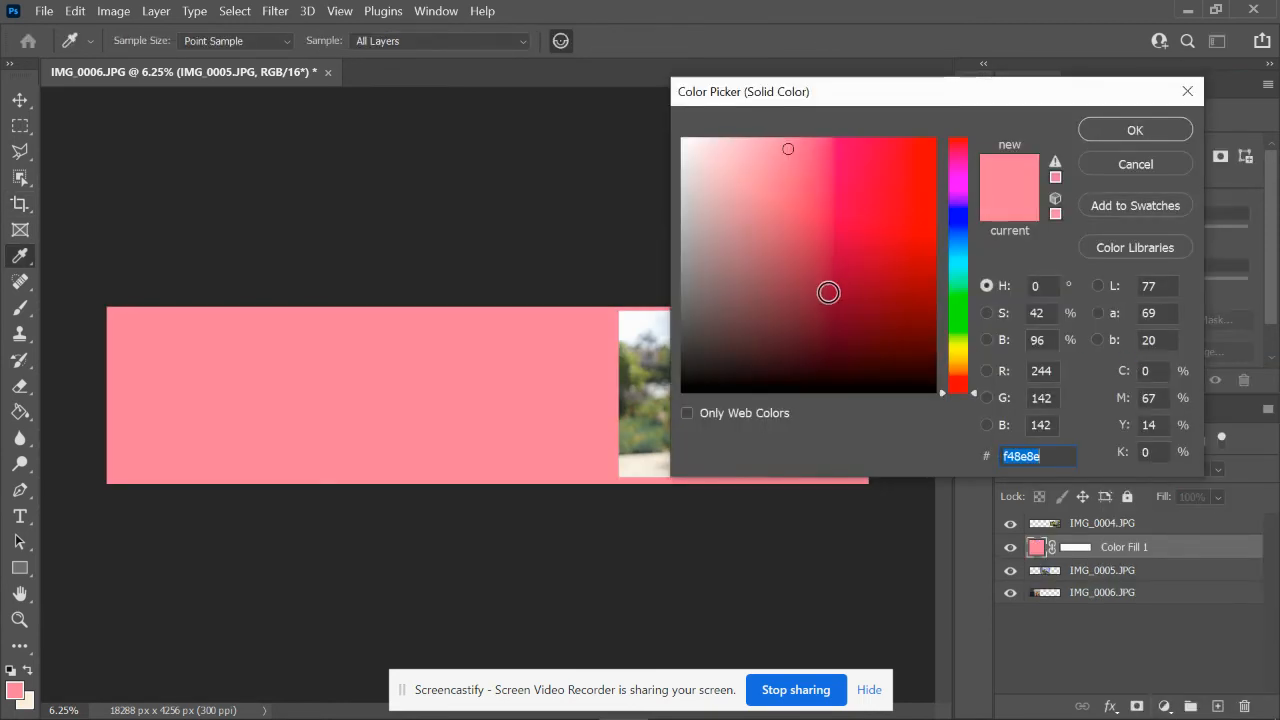
left_click_drag(955, 297, 958, 232)
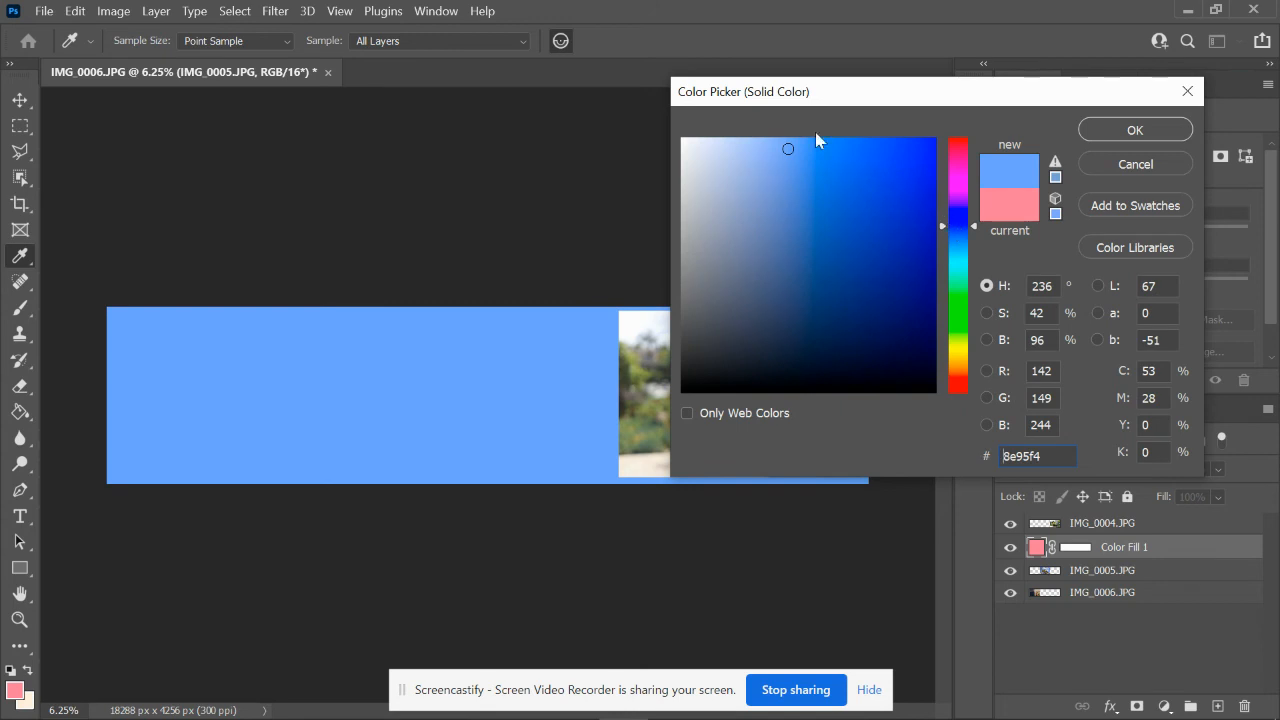
mouse_move(812, 158)
left_mouse_down()
mouse_move(814, 229)
mouse_move(797, 269)
mouse_move(749, 306)
mouse_move(750, 295)
left_mouse_up()
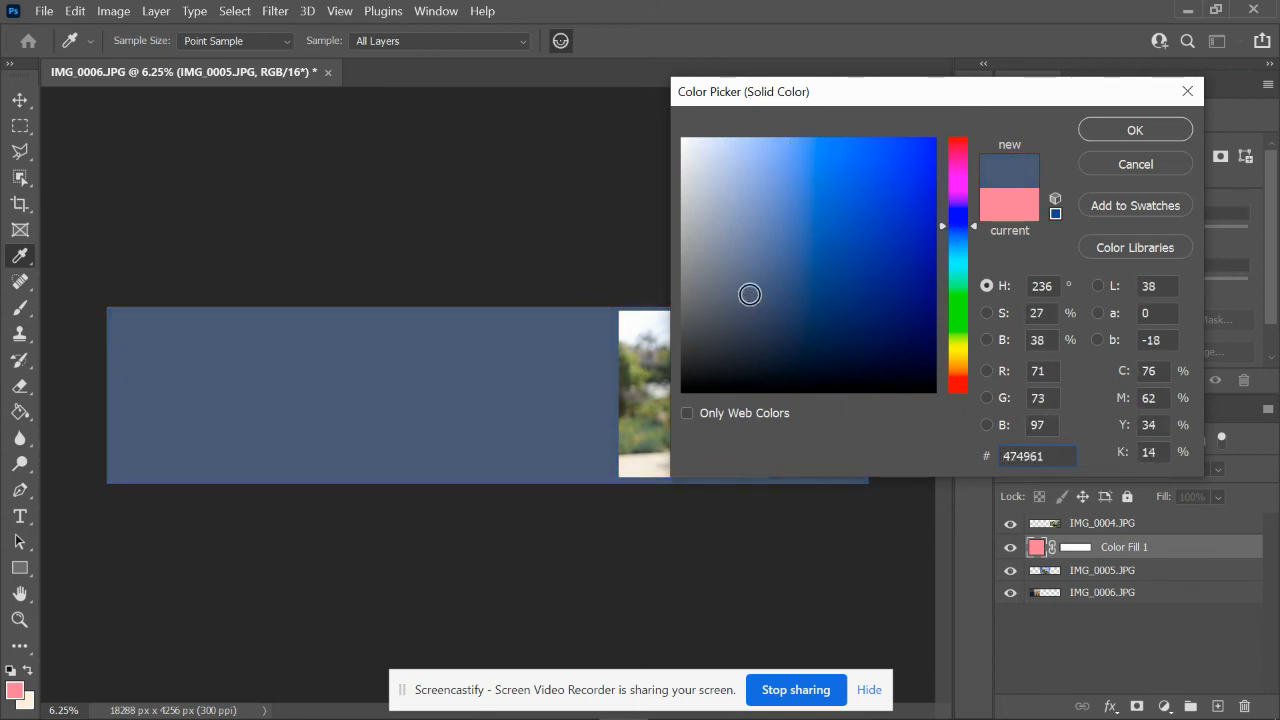
left_click(1091, 128)
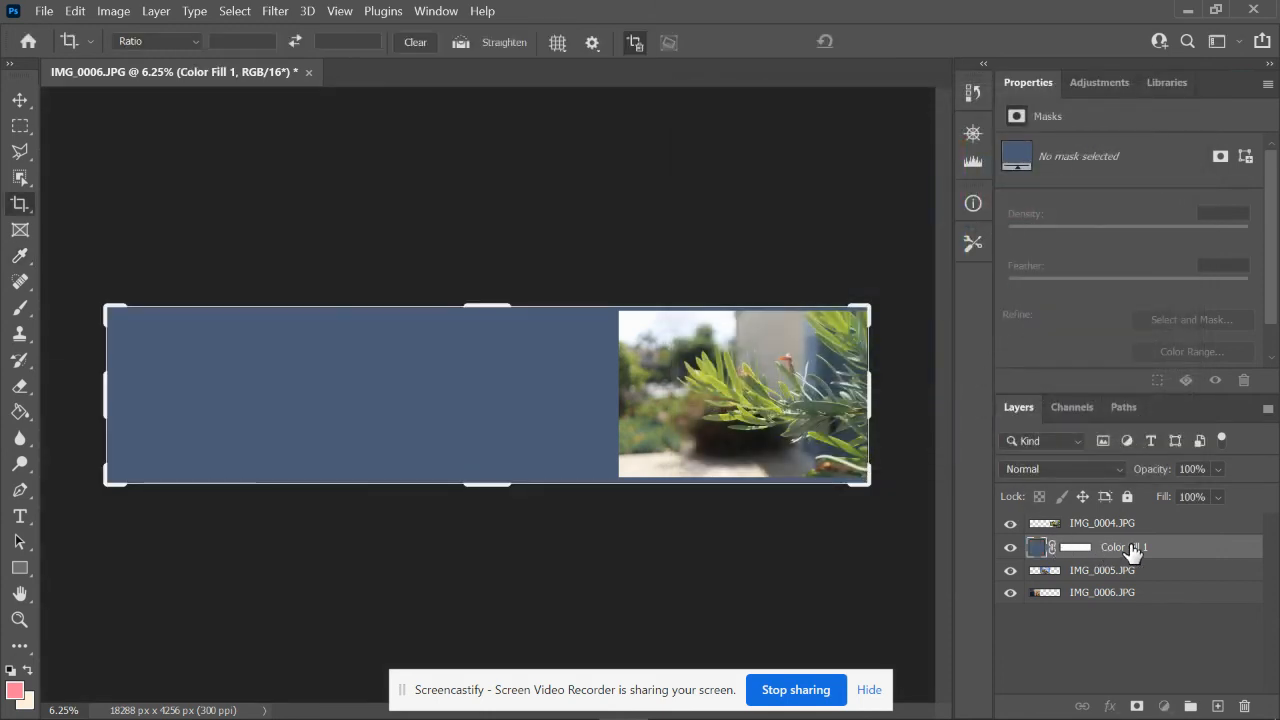
left_click_drag(1125, 548, 1126, 605)
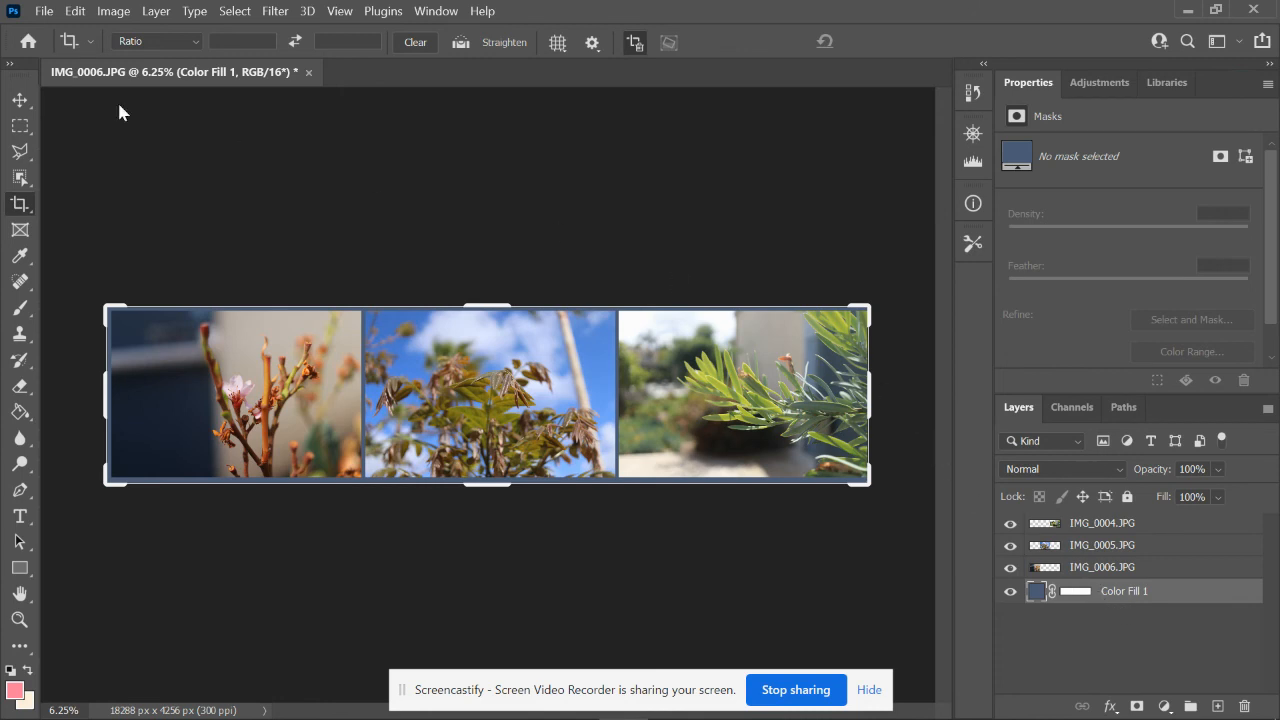
- Save the triptych to the Desktop as a JPEG named "Blurry Triptych" with quality 10 and the Baseline ("Standard") format
left_click(44, 11)
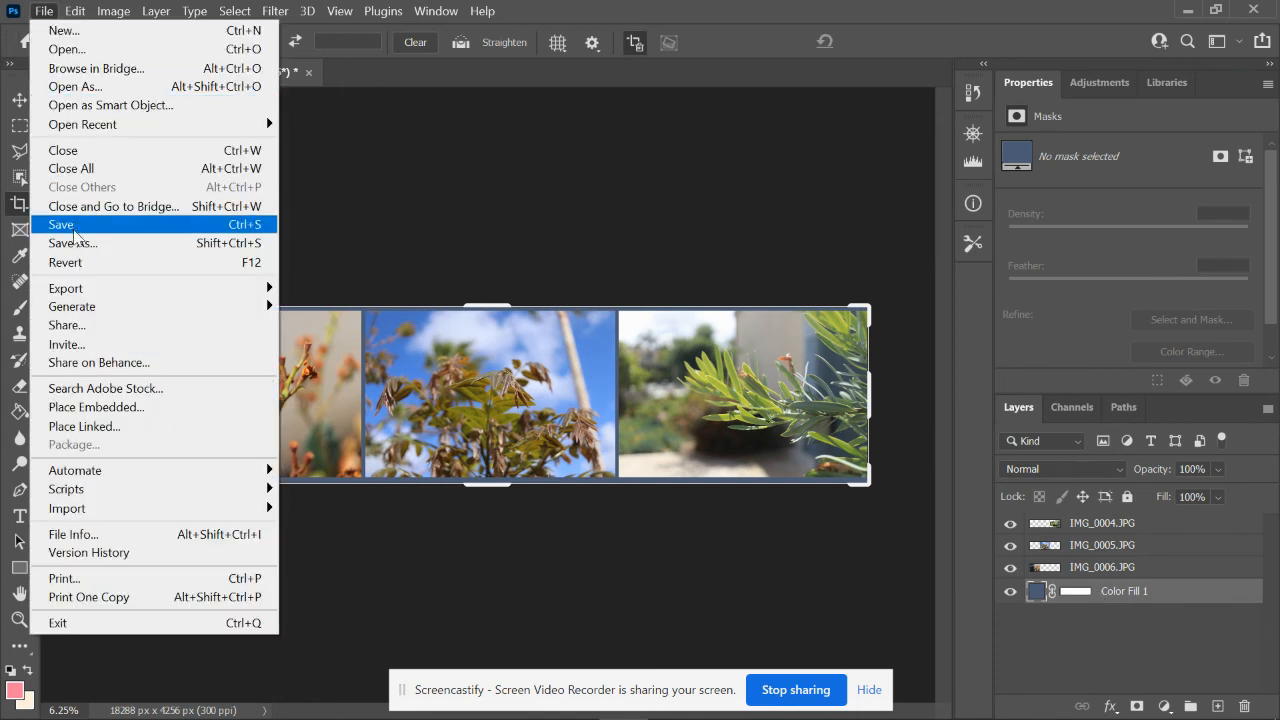
left_click(74, 232)
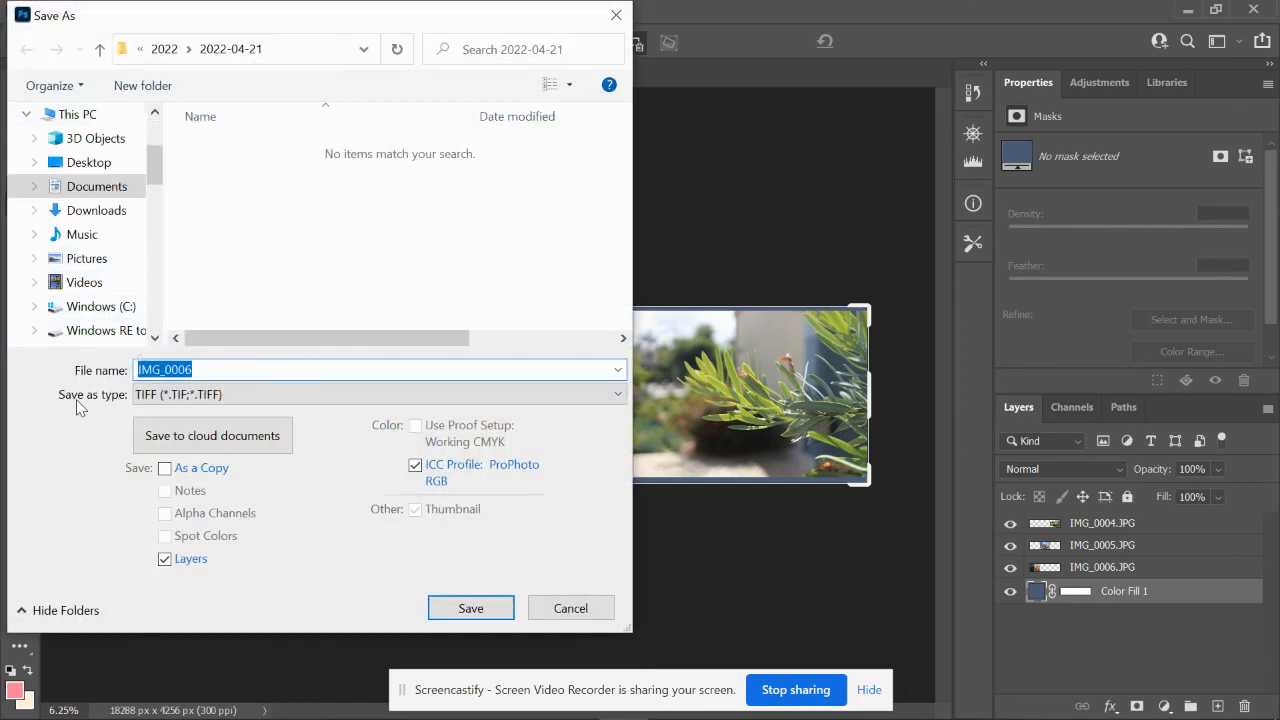
left_click(140, 395)
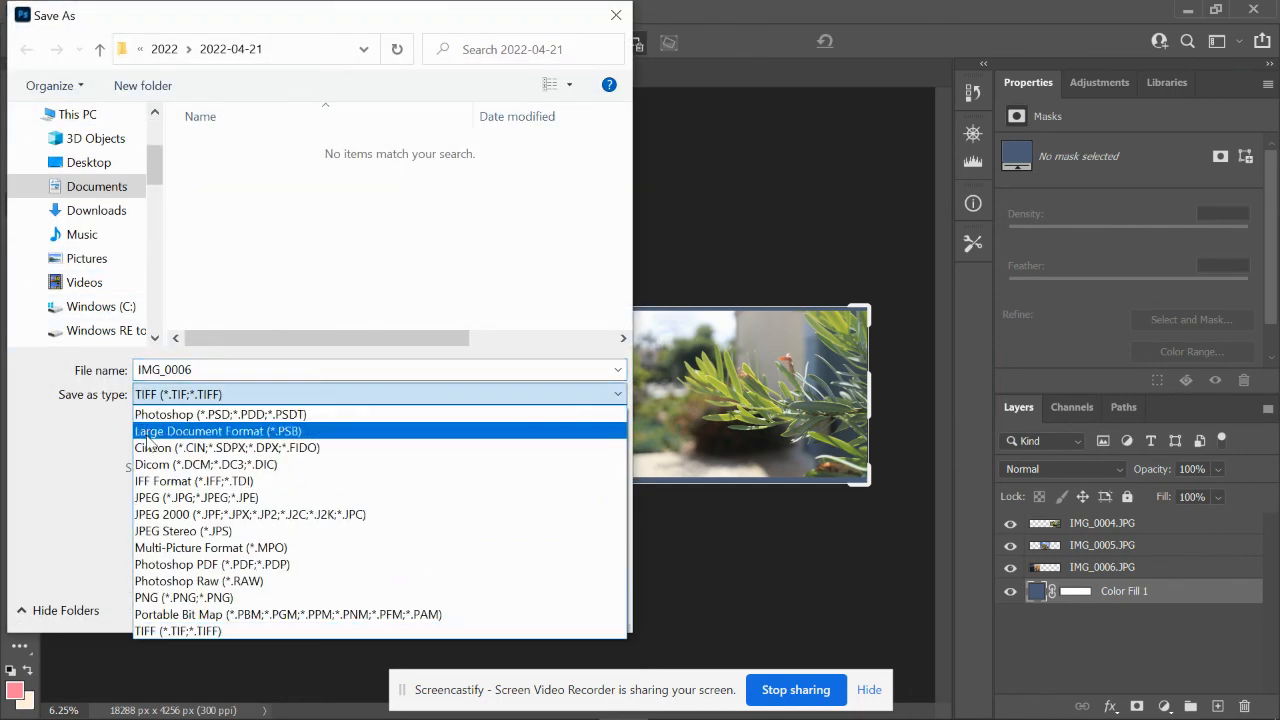
left_click(170, 500)
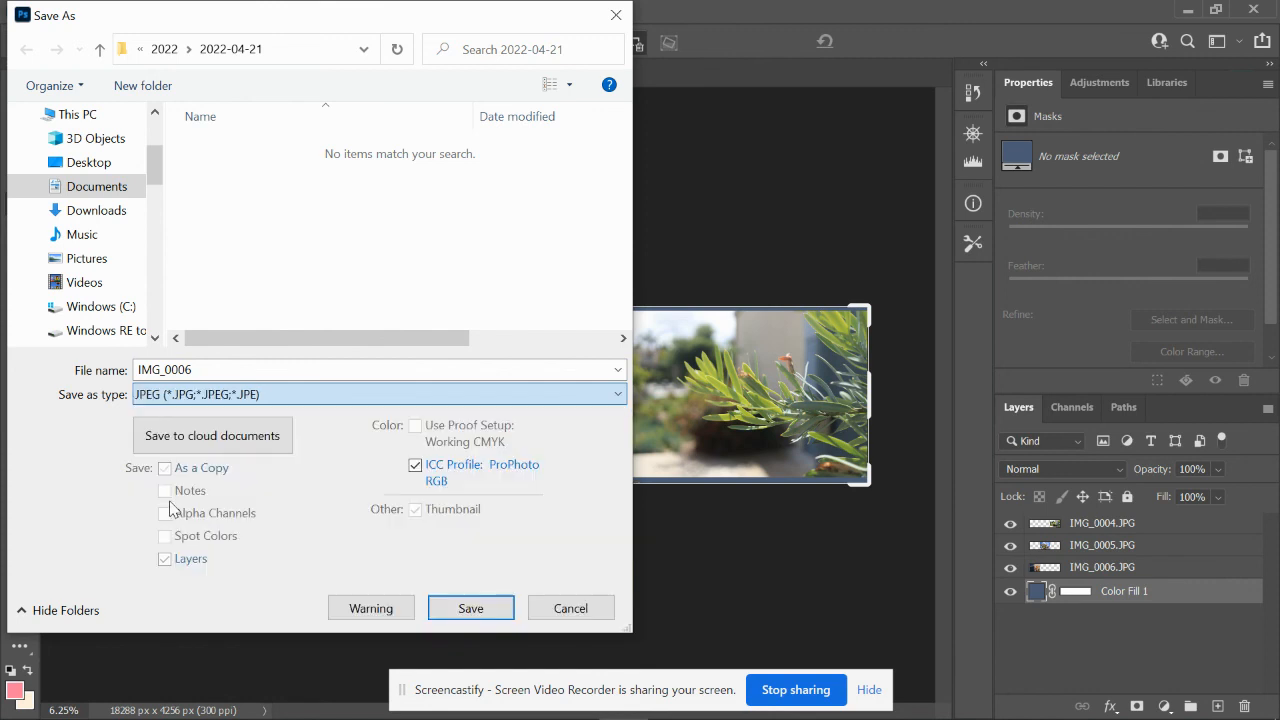
left_click(104, 165)
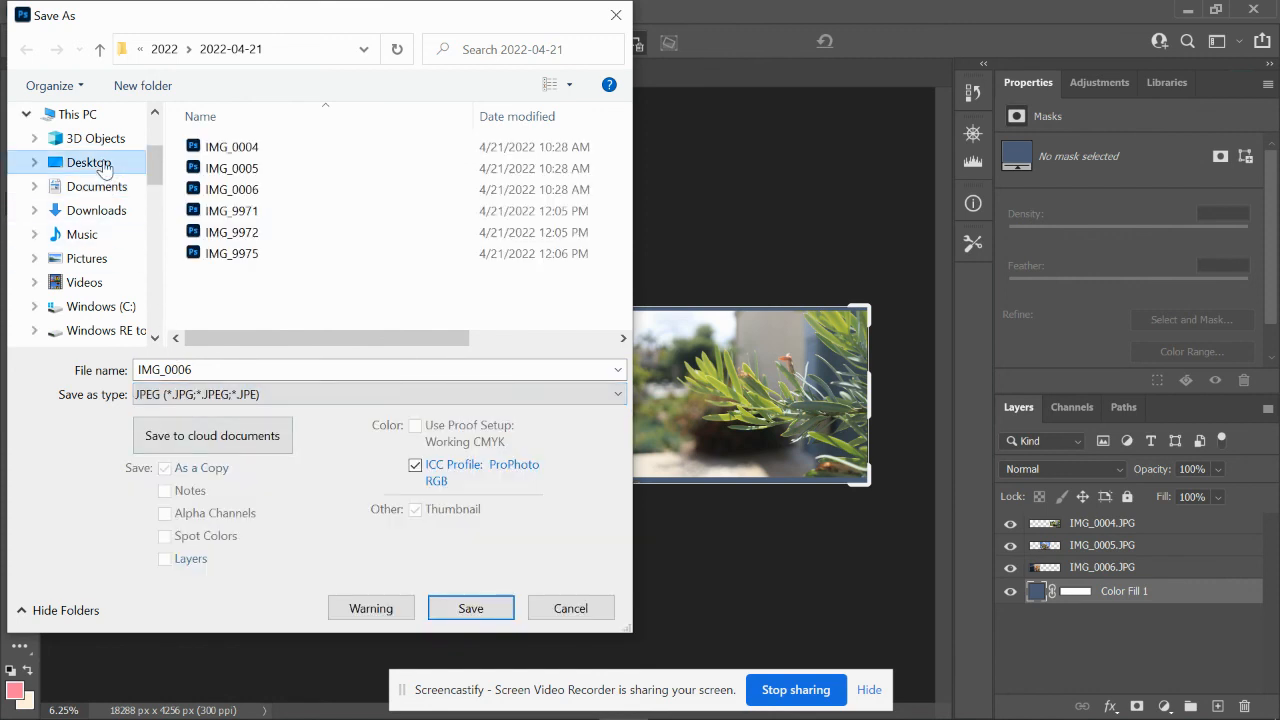
double_click(175, 369)
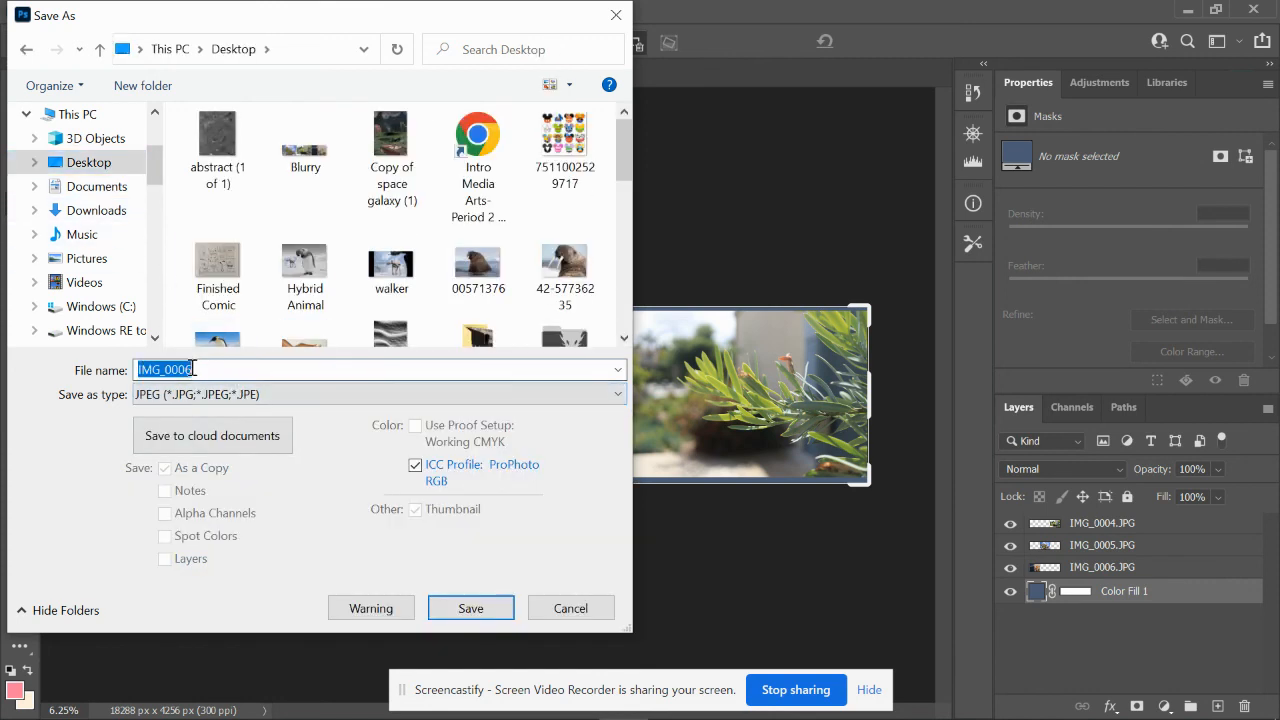
type("Blurry Triptych")
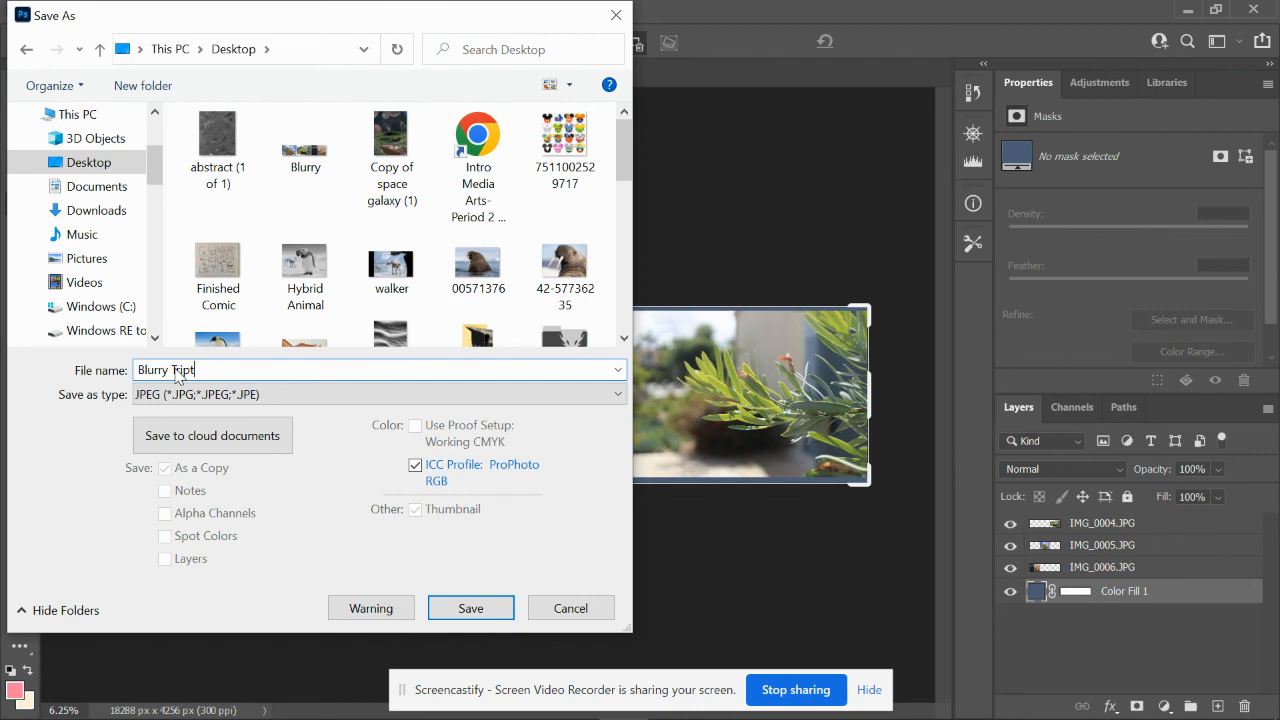
left_click(483, 612)
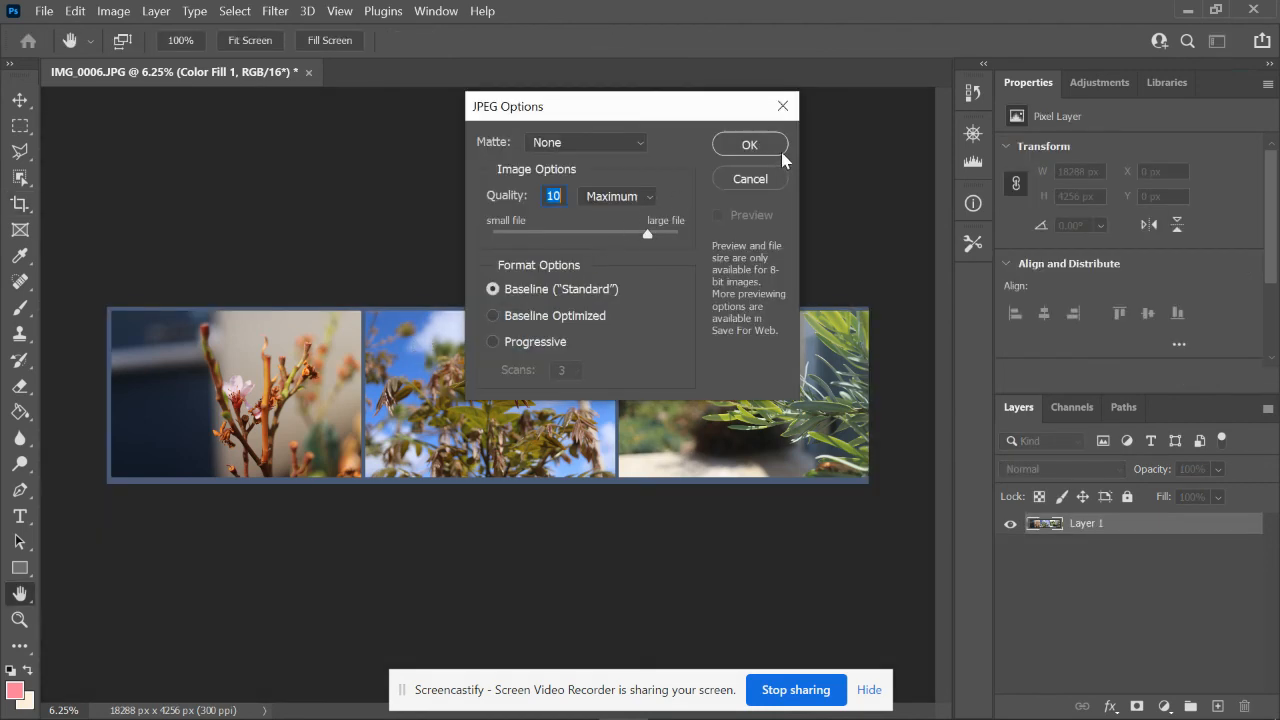
left_click(781, 149)
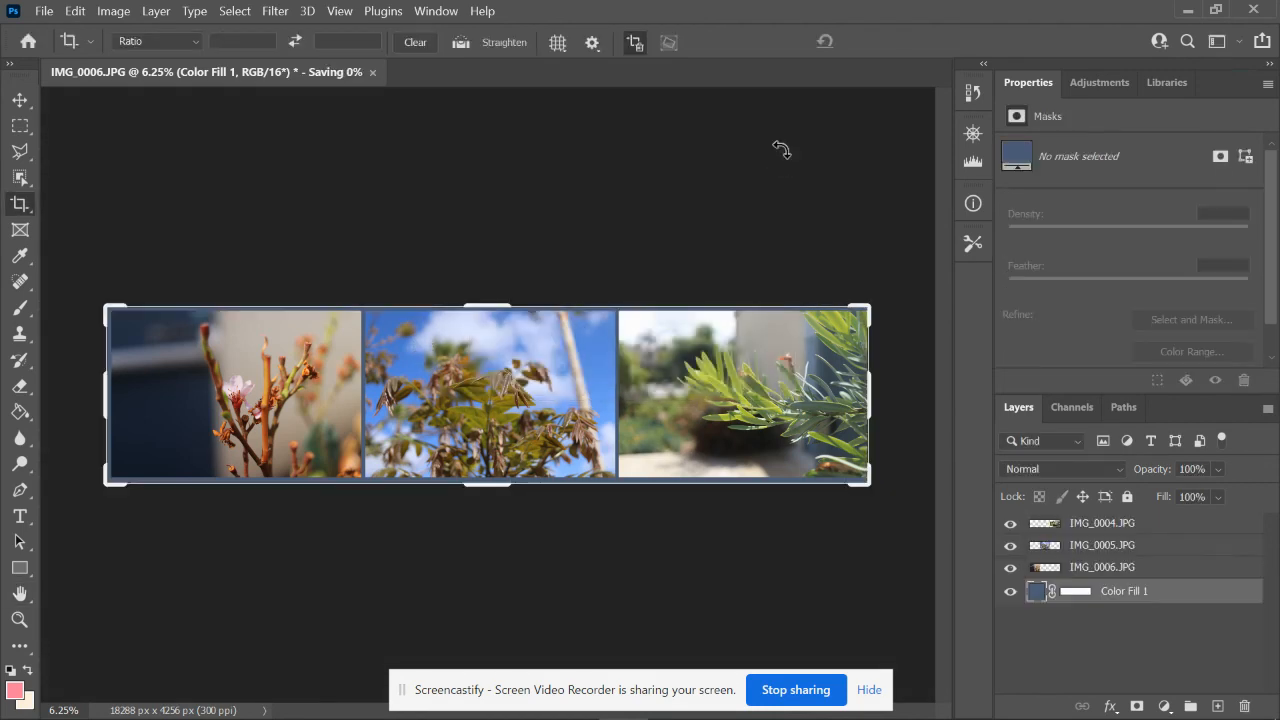